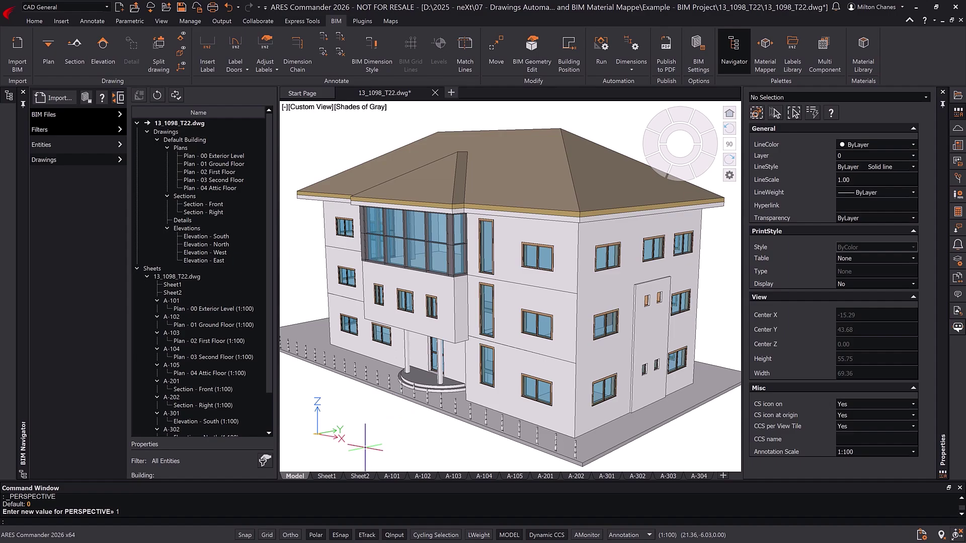
Step: Inspect the building from the front in parallel projection, then from an isometric viewpoint
{"action": "mouse_move", "coordinate": [372, 437]}
{"action": "middle_mouse_down", "text": "shift"}
{"action": "mouse_move", "coordinate": [428, 438]}
{"action": "mouse_move", "coordinate": [388, 430]}
{"action": "middle_mouse_up", "text": "shift"}
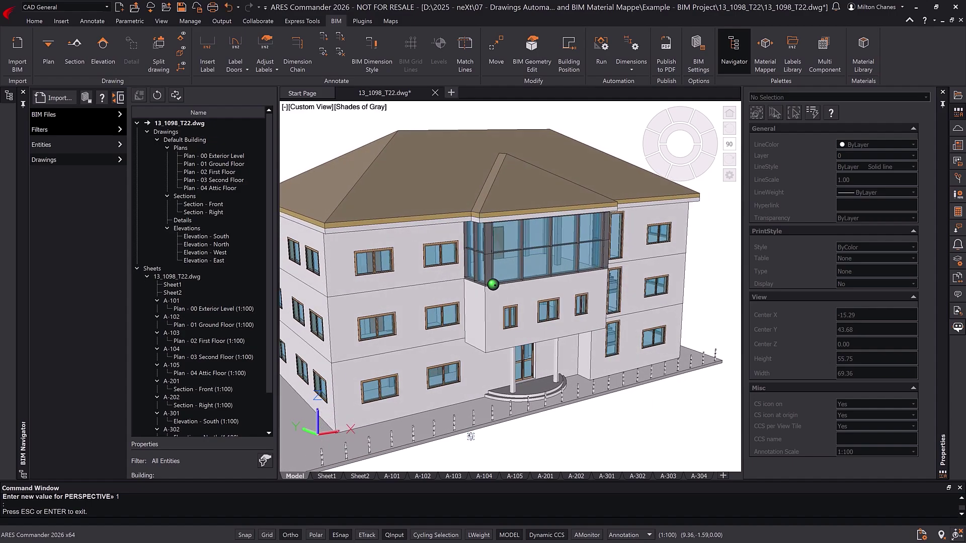
{"action": "left_click", "coordinate": [680, 175]}
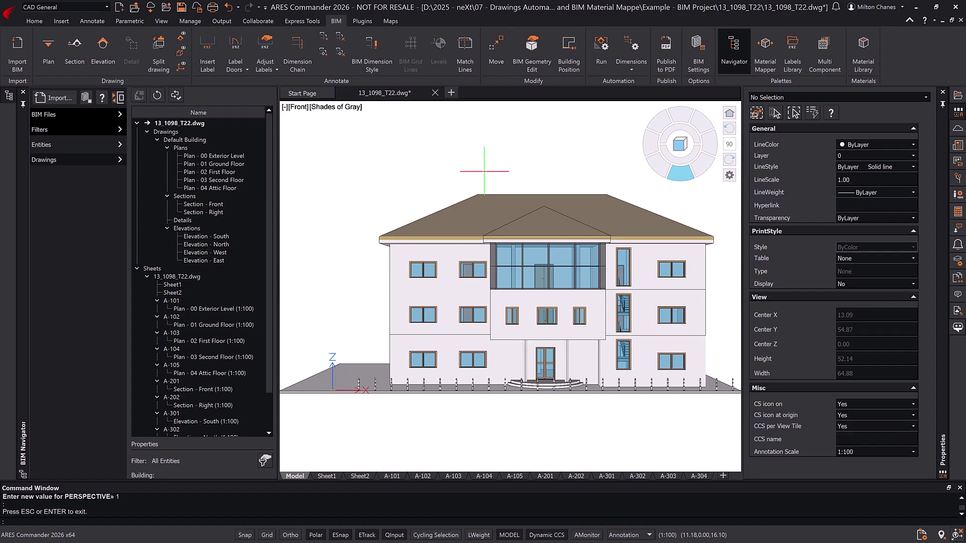
{"action": "left_click", "coordinate": [300, 107]}
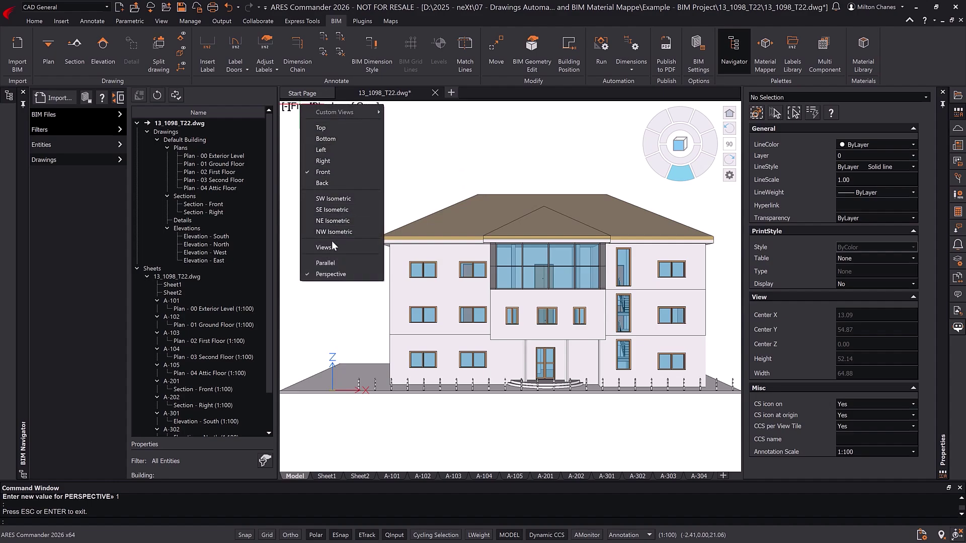
{"action": "left_click", "coordinate": [325, 263]}
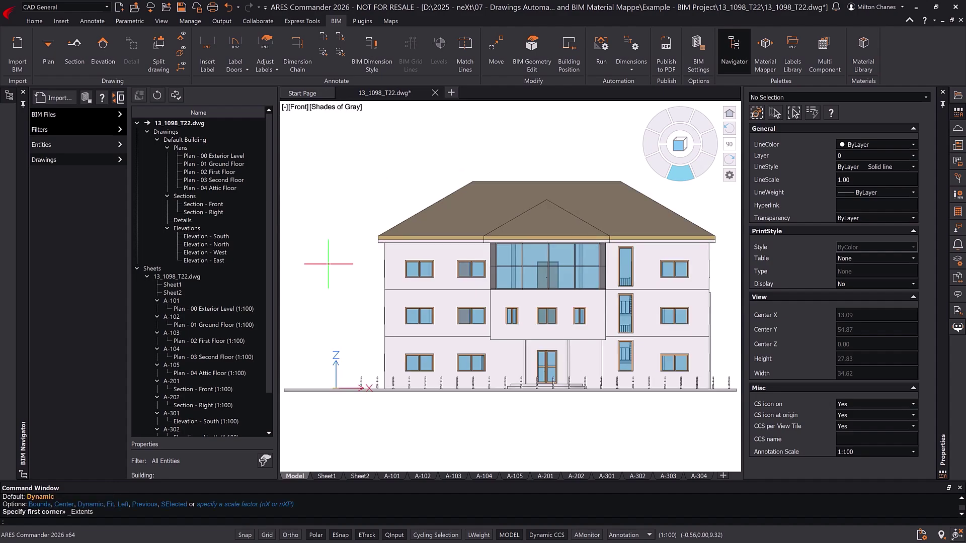
{"action": "left_click", "coordinate": [665, 166]}
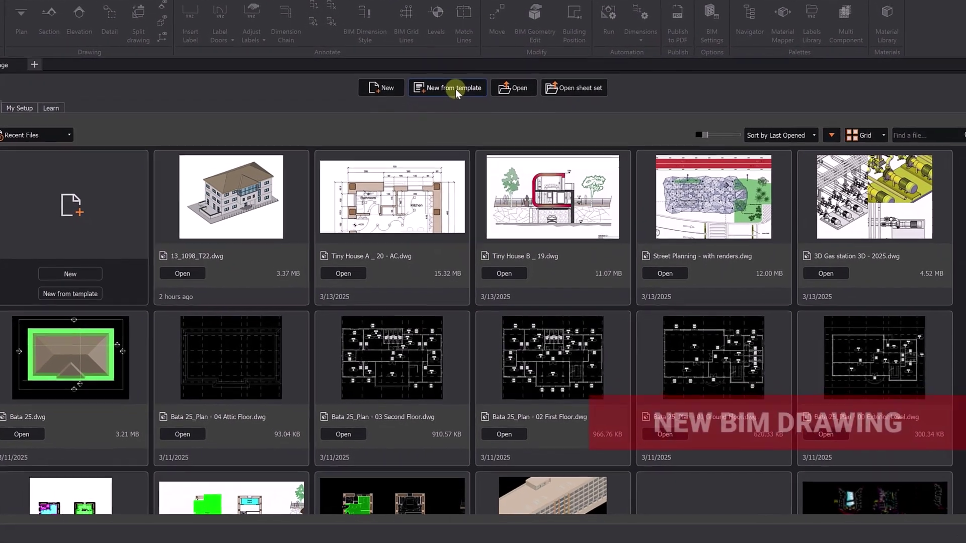
Step: Create a new drawing from the BIM template standardiso_m.dwt
{"action": "left_click", "coordinate": [457, 115]}
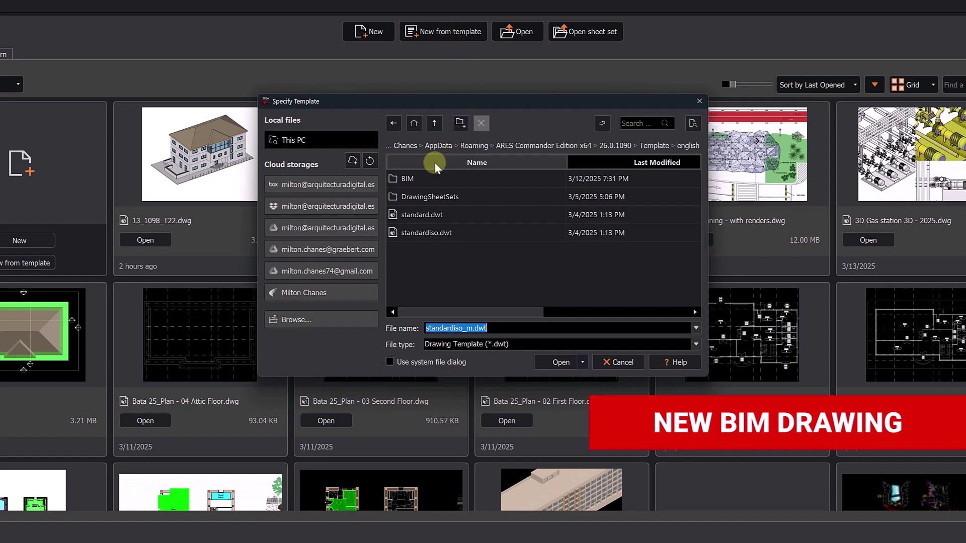
{"action": "double_click", "coordinate": [409, 179]}
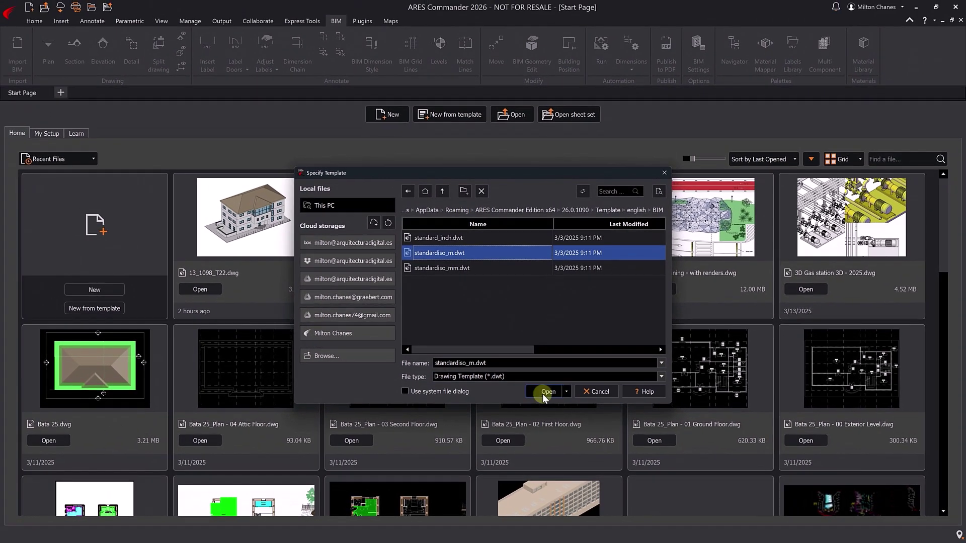
{"action": "left_click", "coordinate": [542, 394]}
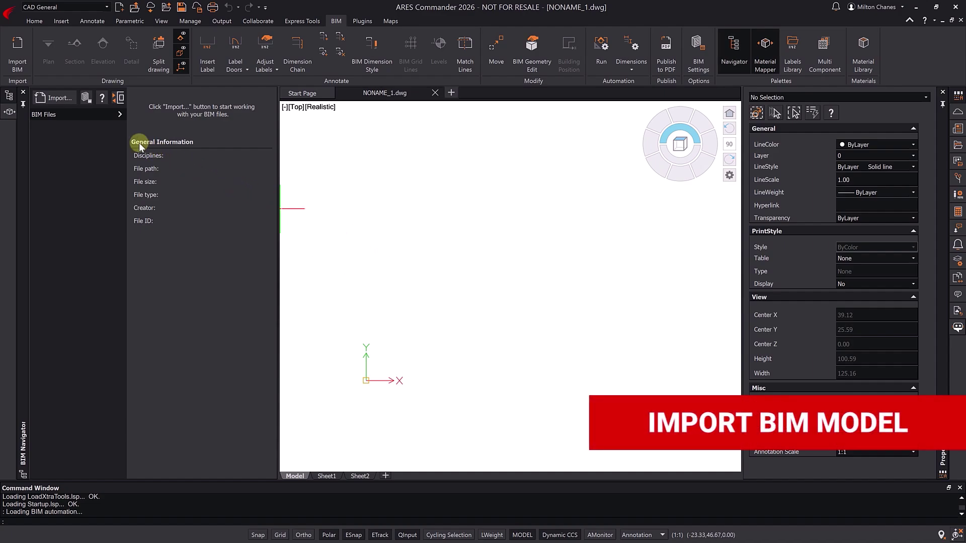
Step: Start a BIM import, agreeing to save the drawing first as 25_BIMexample
{"action": "left_click", "coordinate": [59, 99]}
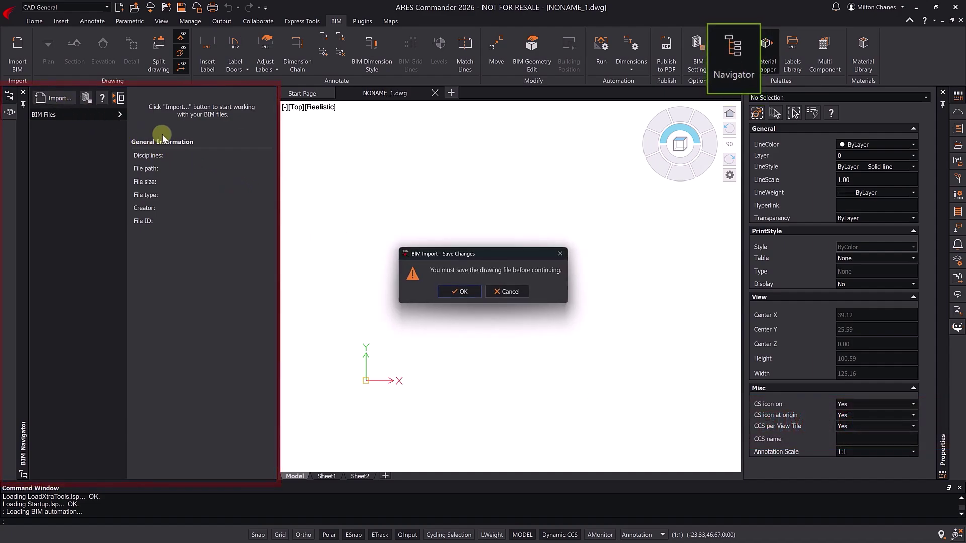
{"action": "left_click", "coordinate": [455, 292]}
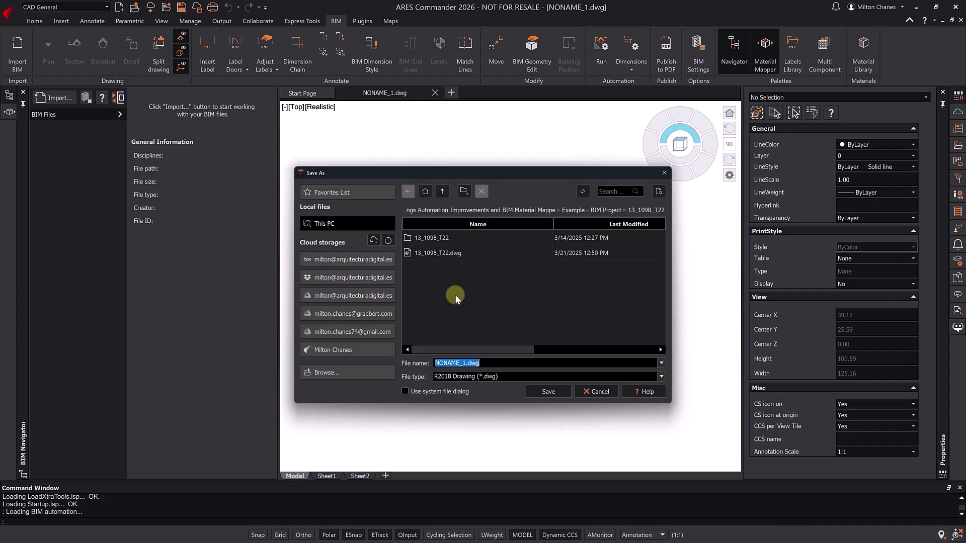
{"action": "type", "text": "25_BIMexample"}
Step: Save the drawing, then import and load New Bata - X 2025 10-V1.rvt into it
{"action": "left_click", "coordinate": [552, 394]}
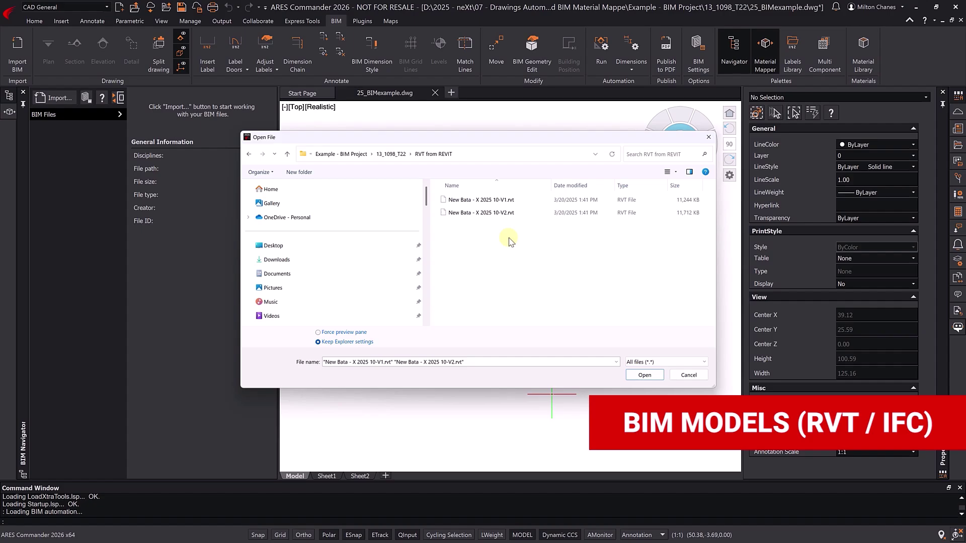
{"action": "left_click_drag", "start_coordinate": [507, 238], "coordinate": [497, 202]}
{"action": "left_click", "coordinate": [497, 202]}
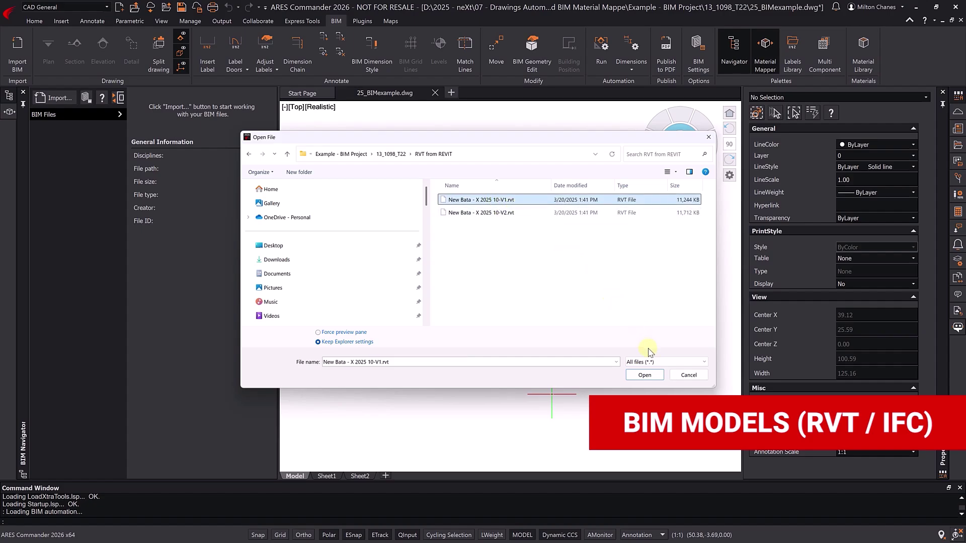
{"action": "left_click", "coordinate": [655, 376]}
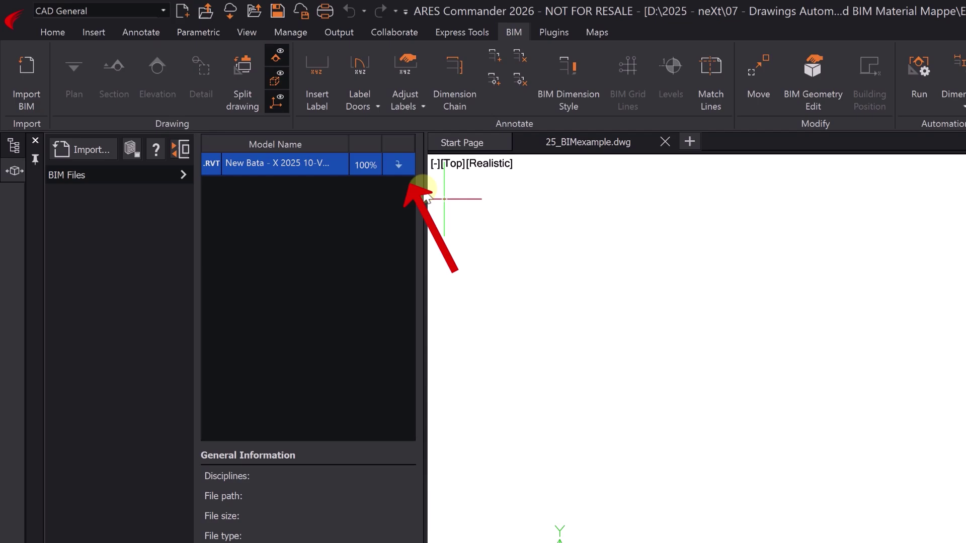
{"action": "left_click", "coordinate": [400, 166]}
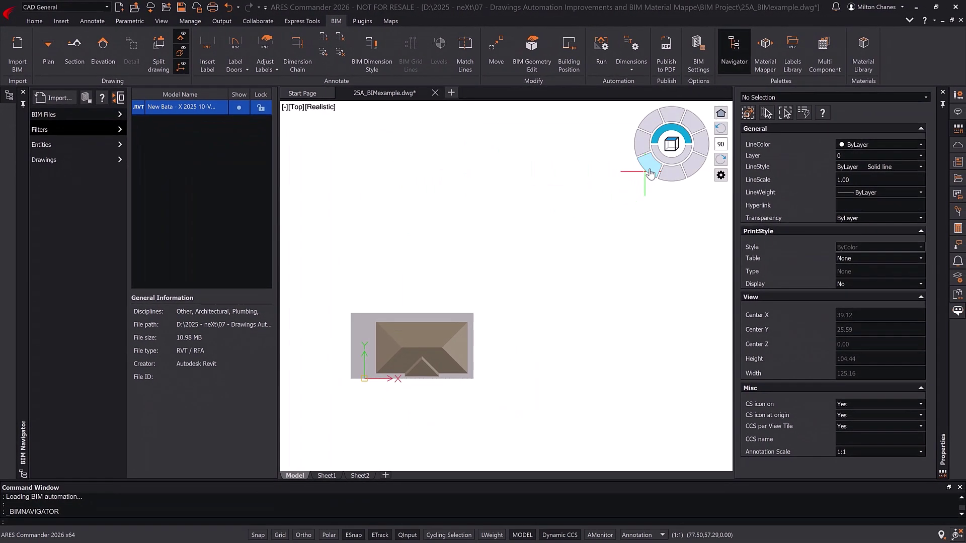
Step: Show the model from the SW Isometric view in Shades of Gray
{"action": "left_click", "coordinate": [652, 172]}
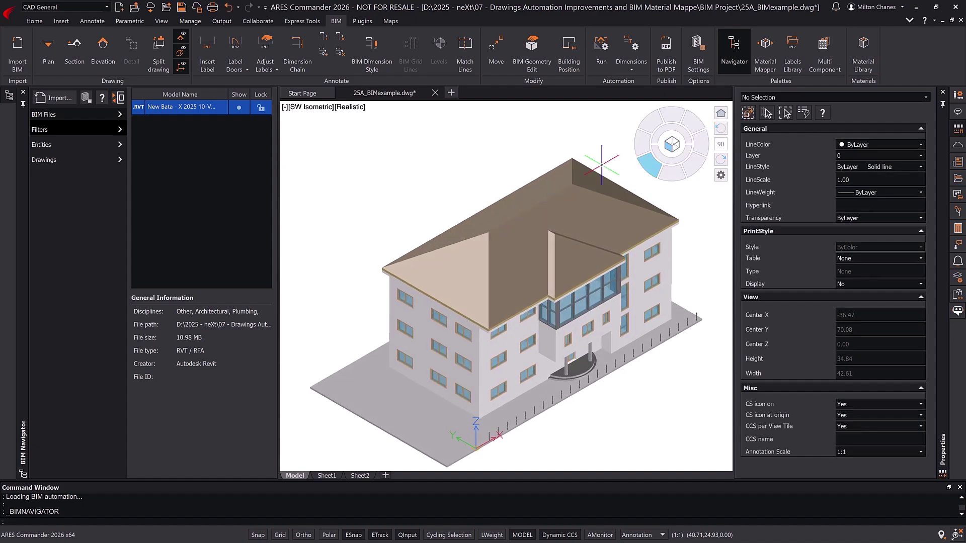
{"action": "left_click", "coordinate": [352, 107]}
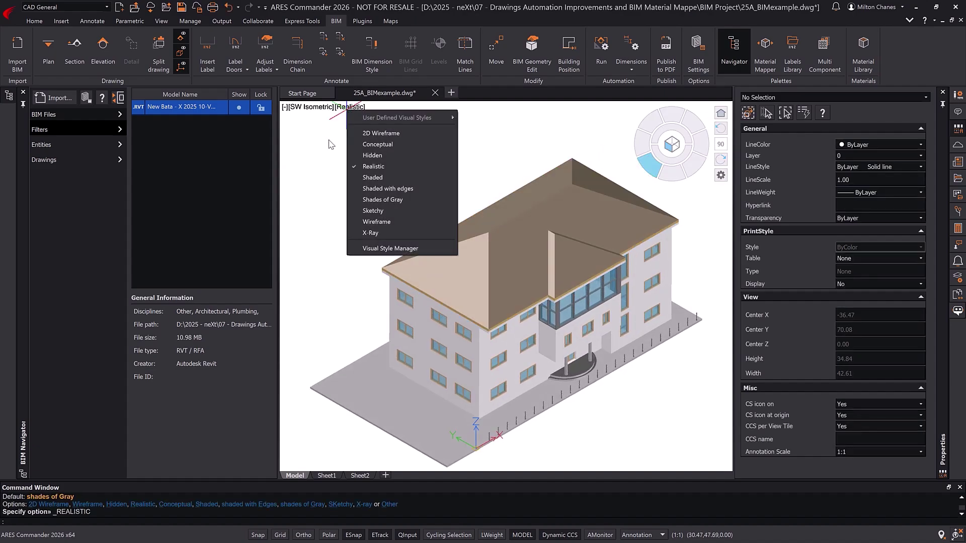
{"action": "left_click", "coordinate": [382, 199]}
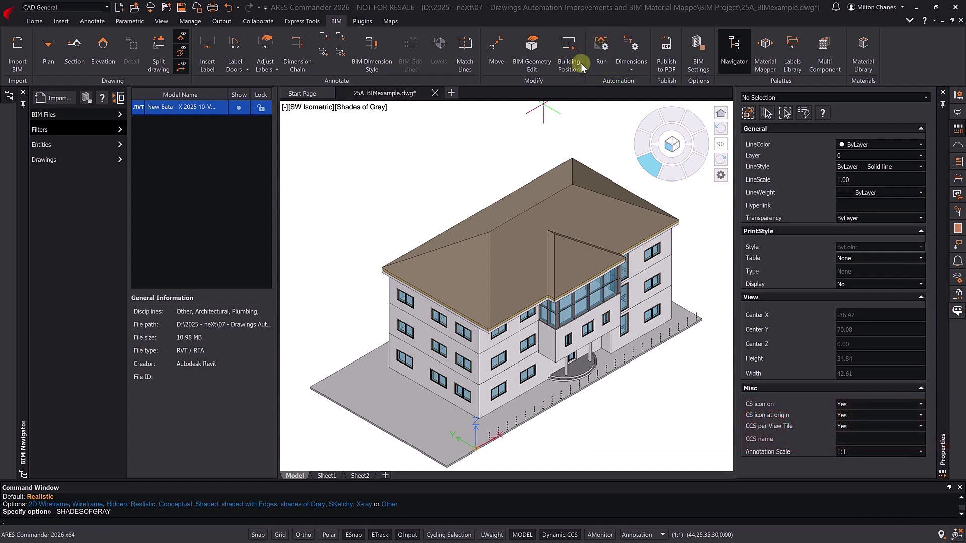
Step: Run BIM automation to generate drawings and sheets, then review the 11-page PDF
{"action": "left_click", "coordinate": [598, 46]}
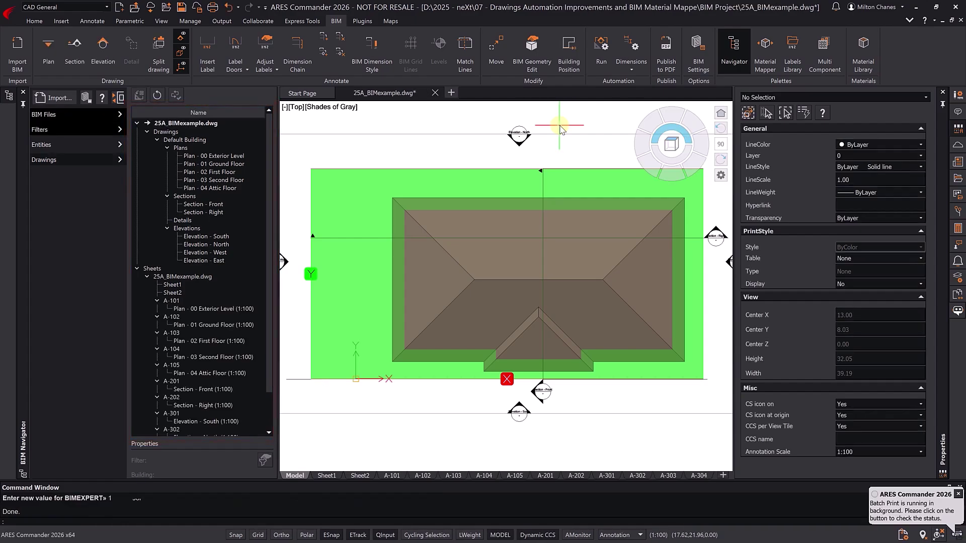
{"action": "scroll", "coordinate": [740, 193], "scroll_direction": "down", "scroll_amount": 12}
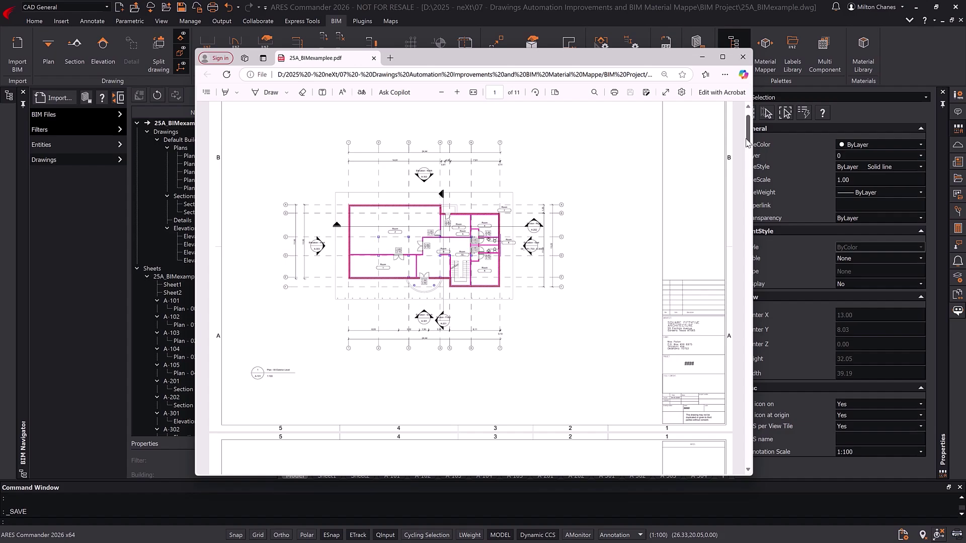
{"action": "scroll", "coordinate": [741, 192], "scroll_direction": "down", "scroll_amount": 10}
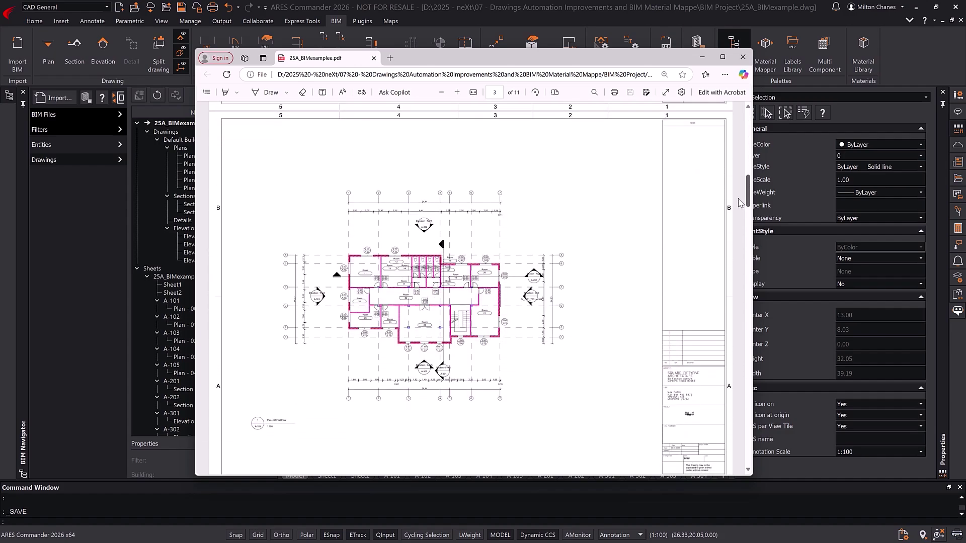
Step: Close the PDF and open Plan - 01 Ground Floor, Elevation - North, Section - Front and sheet A-102
{"action": "left_click", "coordinate": [742, 57]}
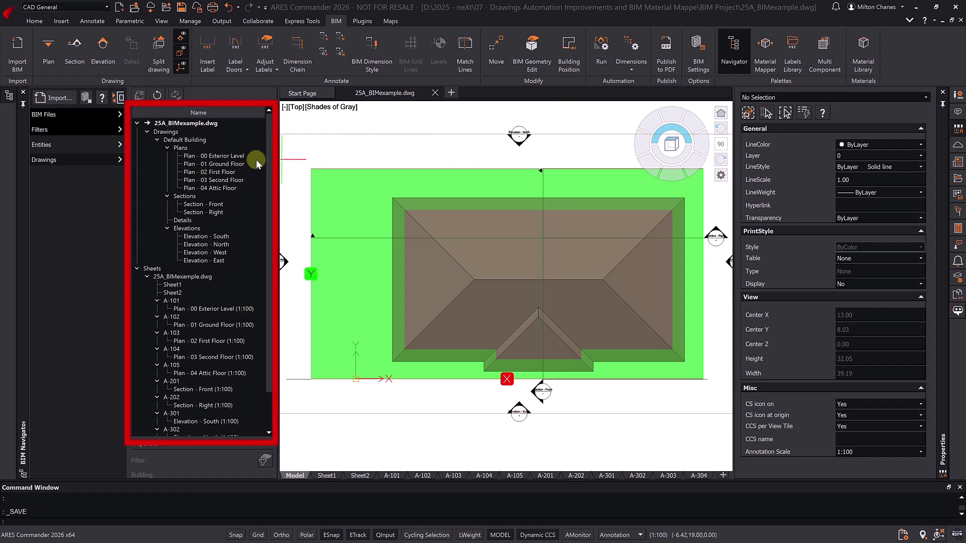
{"action": "double_click", "coordinate": [228, 165]}
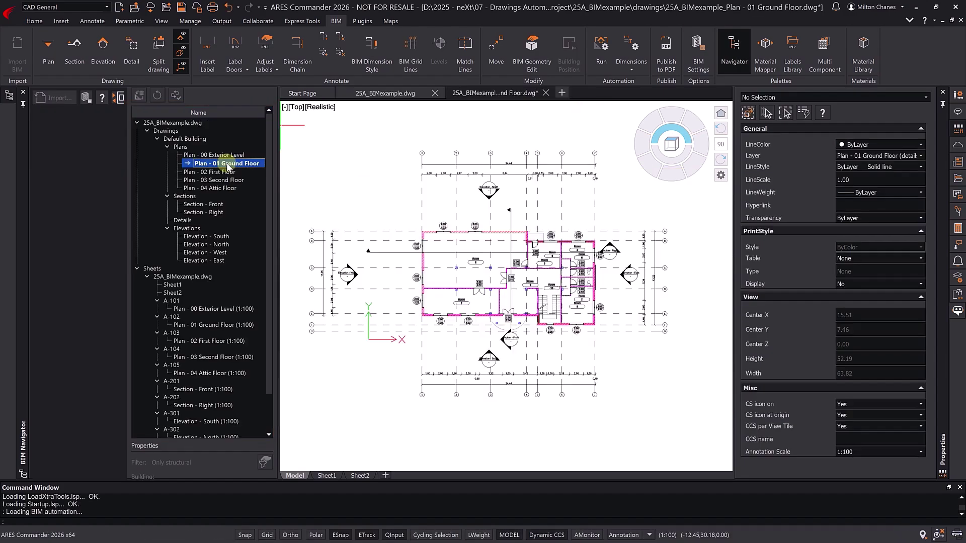
{"action": "double_click", "coordinate": [219, 246]}
{"action": "double_click", "coordinate": [219, 204]}
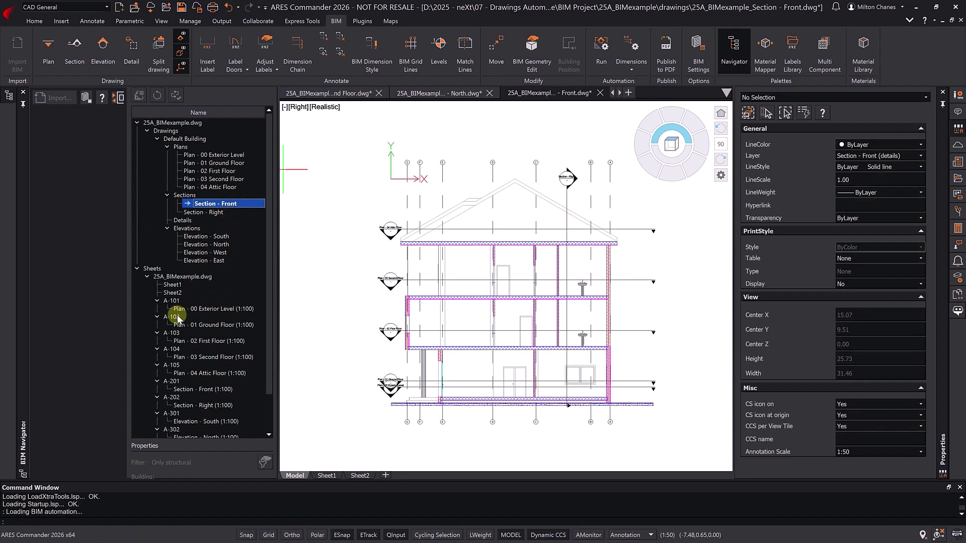
{"action": "double_click", "coordinate": [178, 316]}
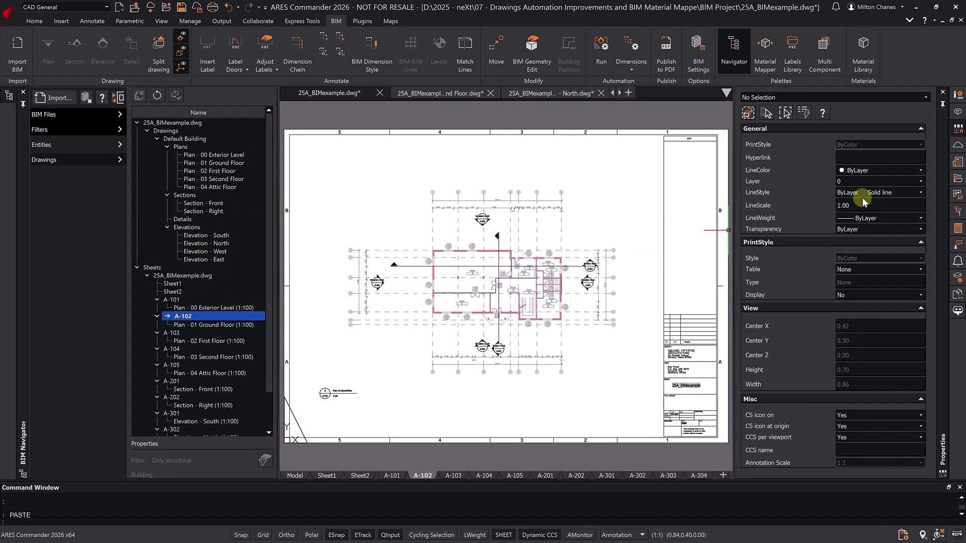
Step: Open the Sheet Set Manager and run Pack and Go on the 25A_BIMexample sheet set
{"action": "left_click", "coordinate": [957, 179]}
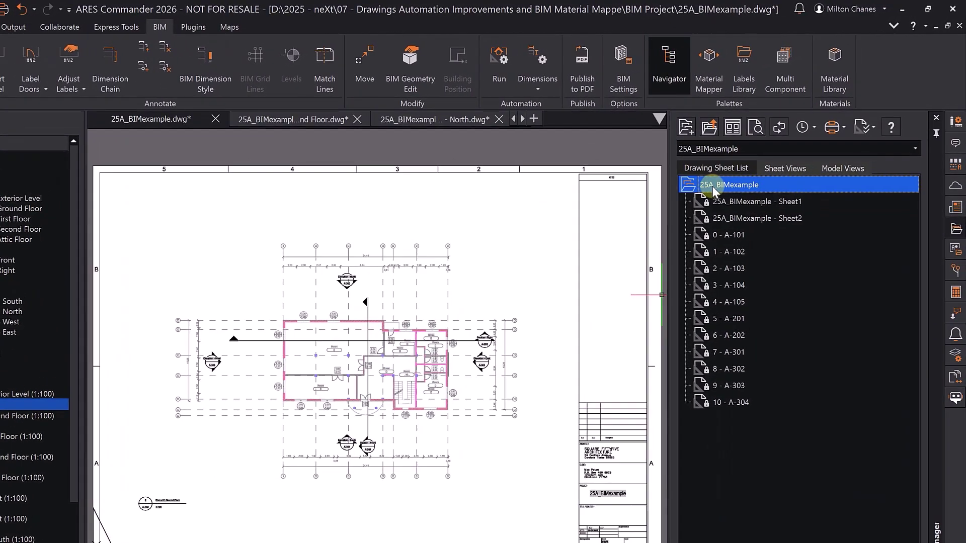
{"action": "right_click", "coordinate": [765, 147]}
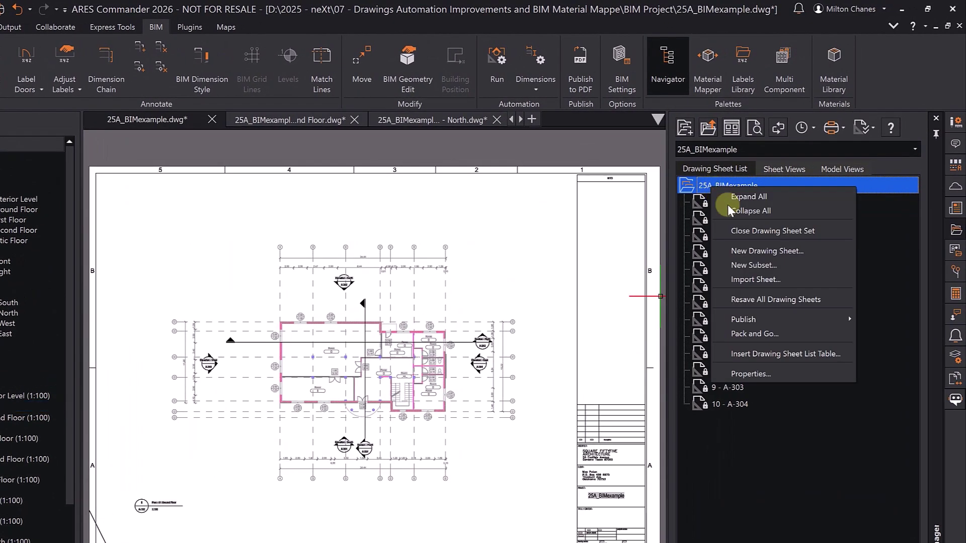
{"action": "mouse_move", "coordinate": [788, 318]}
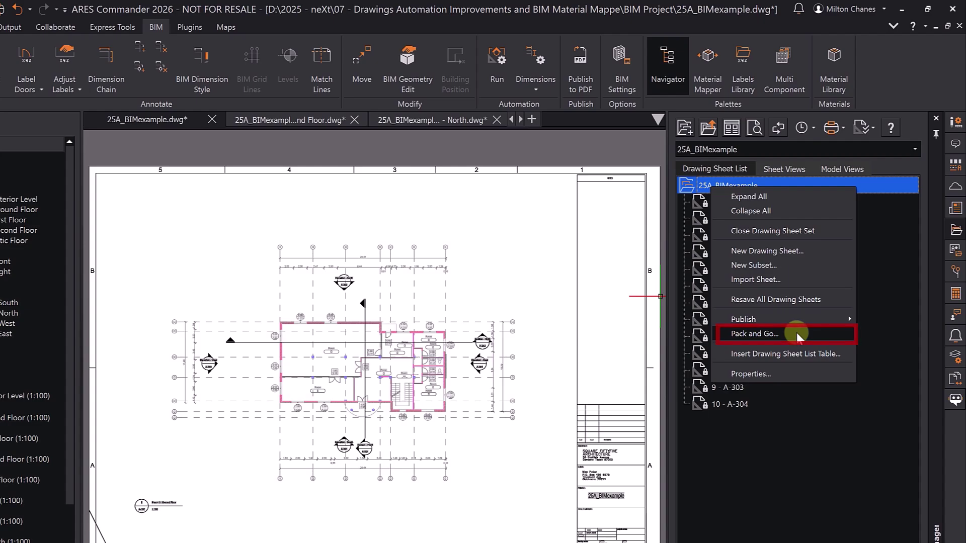
{"action": "left_click", "coordinate": [796, 333]}
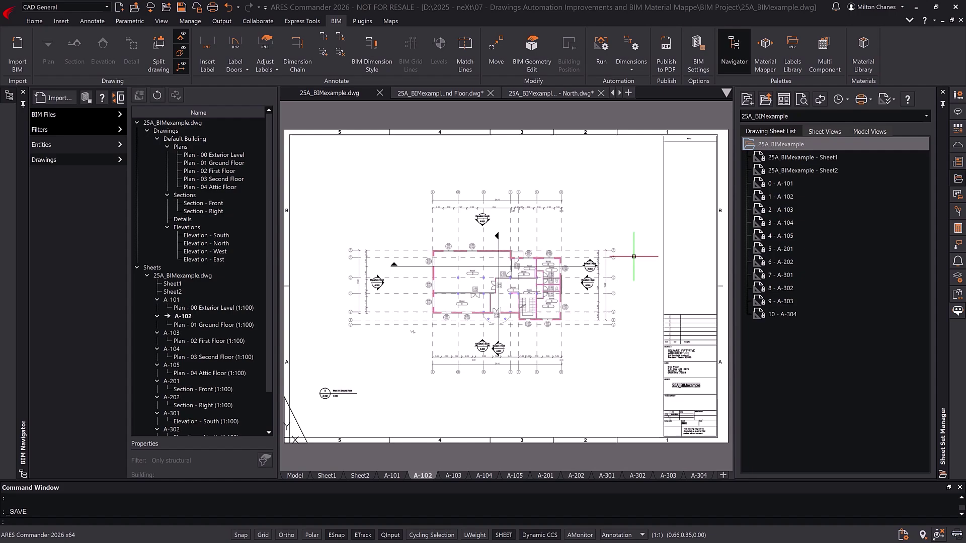
Step: Reload the linked RVT model from New Bata - X 2025 10-V2.rvt via BIM Files
{"action": "left_click", "coordinate": [102, 115]}
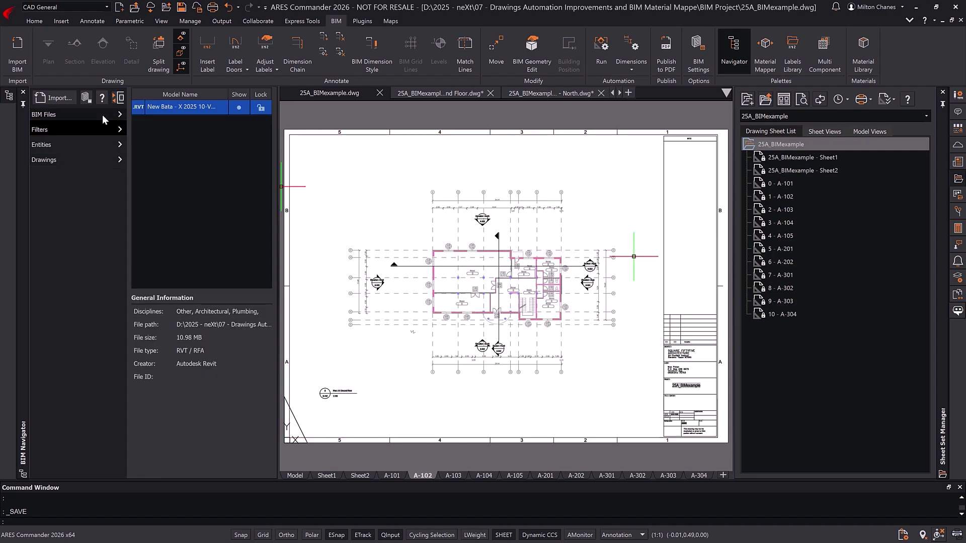
{"action": "right_click", "coordinate": [209, 108]}
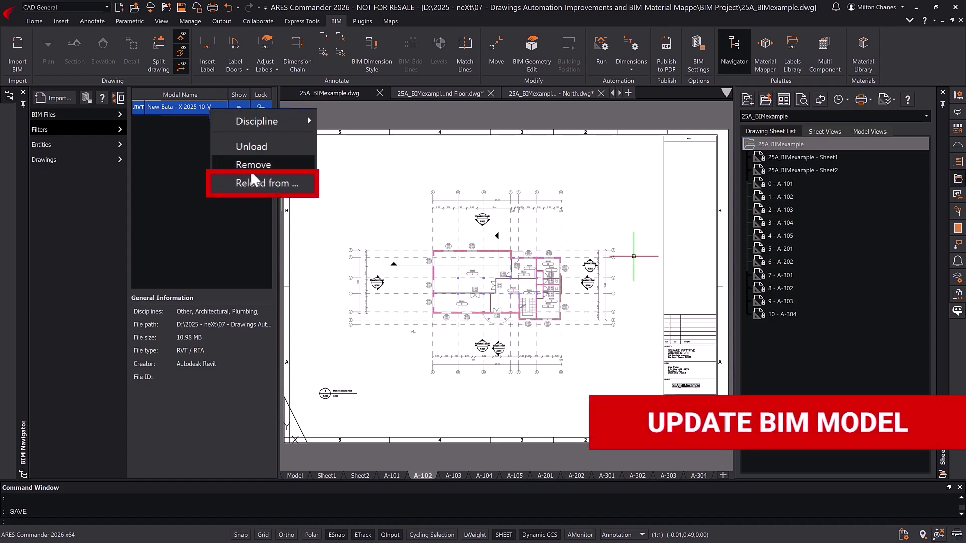
{"action": "left_click", "coordinate": [261, 183]}
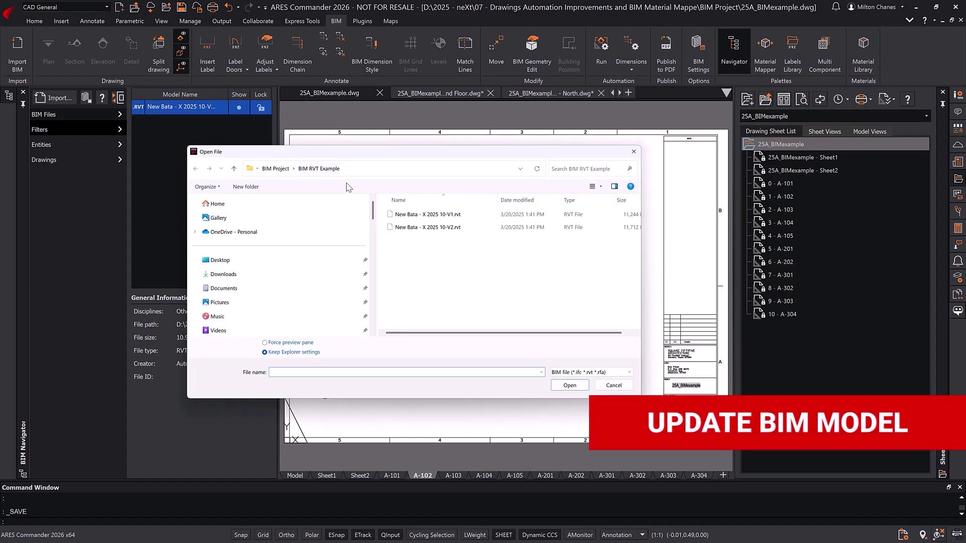
{"action": "left_click", "coordinate": [431, 229]}
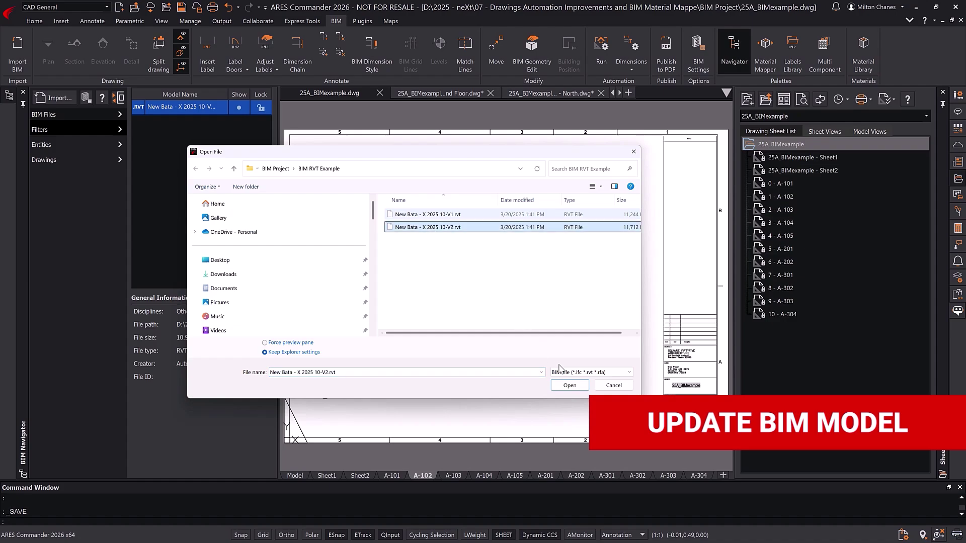
Step: Load the V2 file, then refresh the drawings from Plan - 01 Ground Floor in the Drawings tree
{"action": "left_click", "coordinate": [569, 385]}
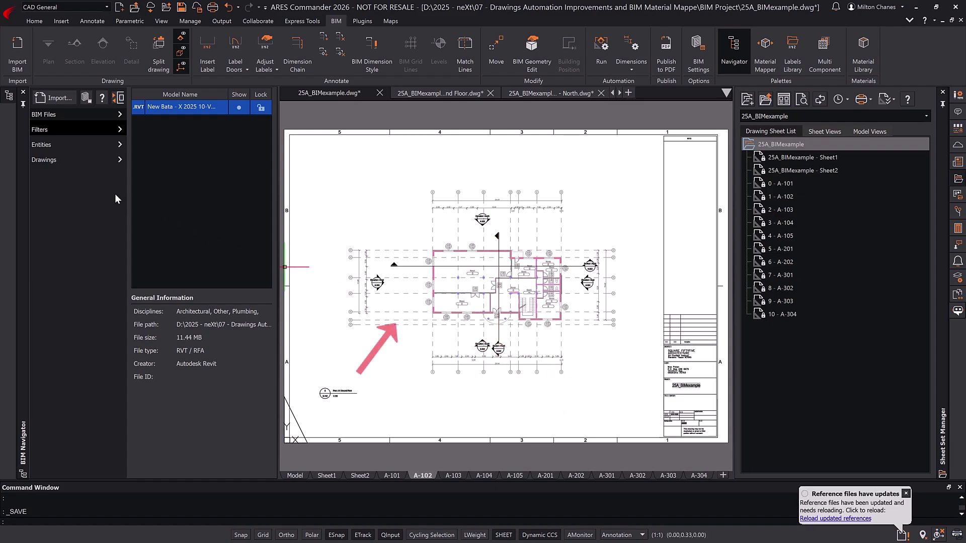
{"action": "left_click", "coordinate": [77, 161]}
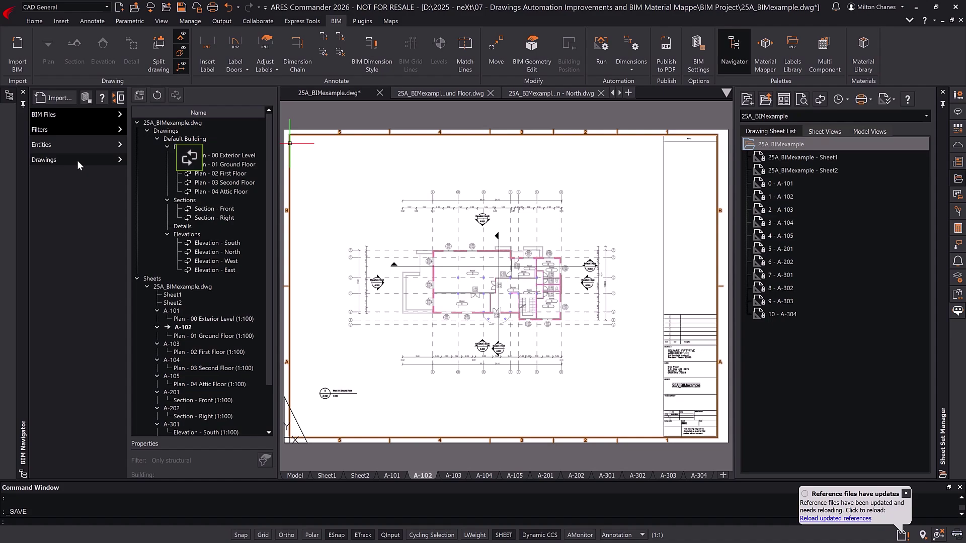
{"action": "left_click", "coordinate": [215, 165]}
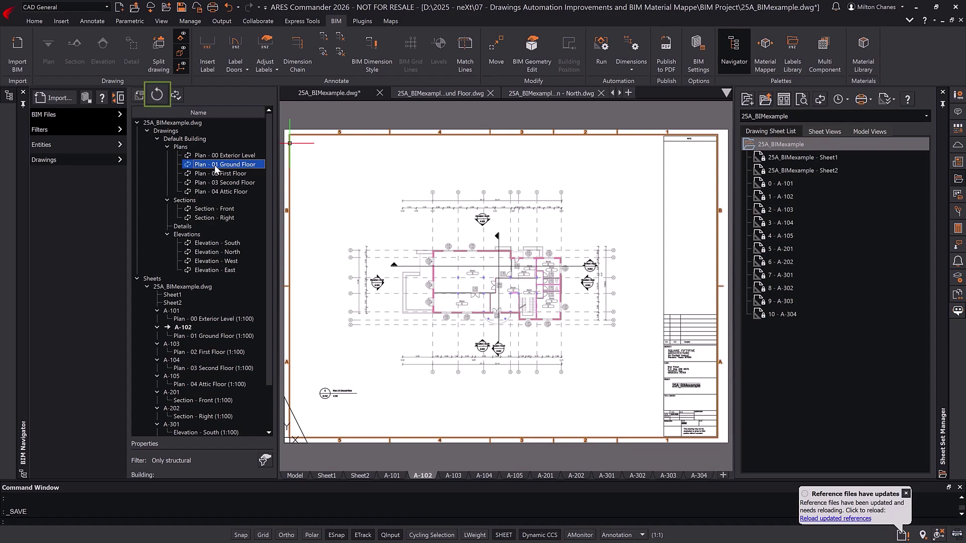
{"action": "left_click", "coordinate": [158, 98]}
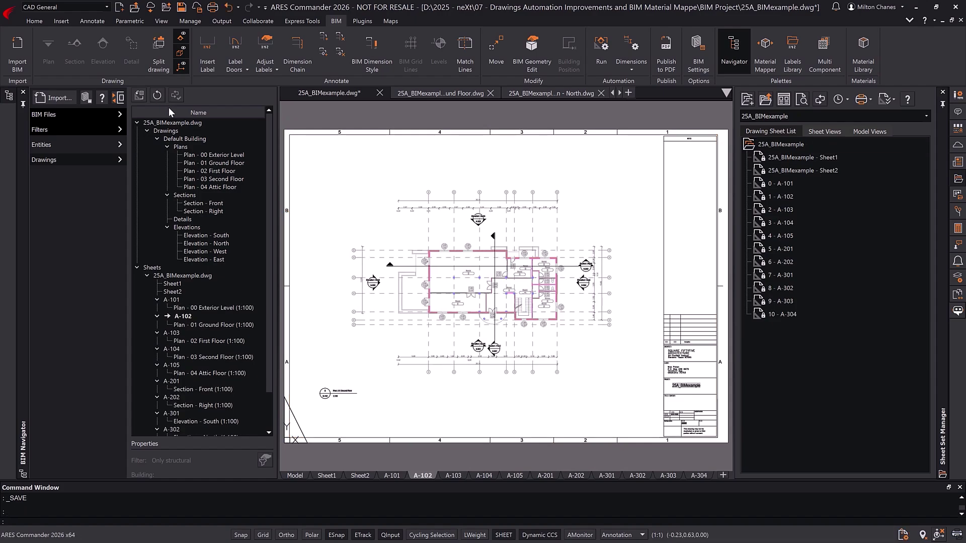
Step: Zoom in on a wall junction and open BIM > Material Mapper
{"action": "scroll", "coordinate": [436, 301], "scroll_direction": "up", "scroll_amount": 6}
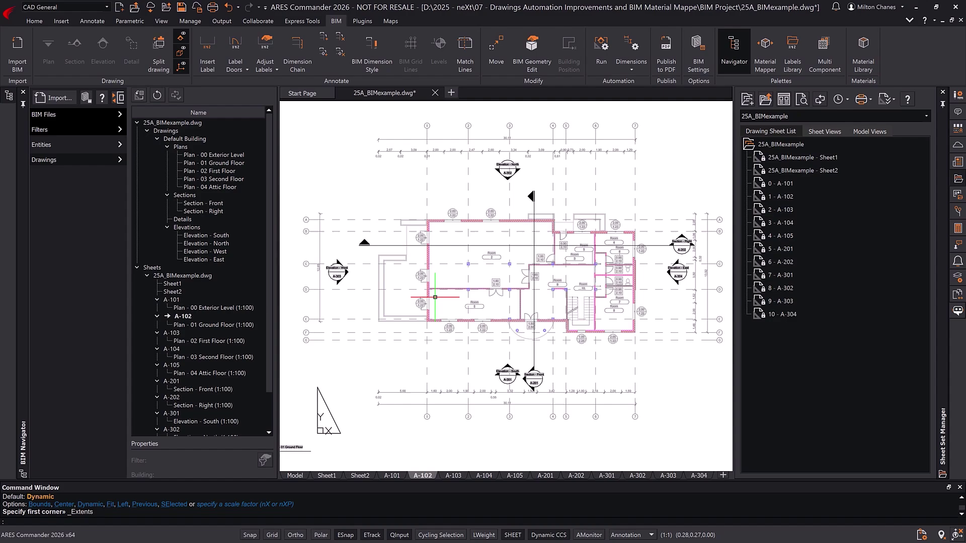
{"action": "middle_click_drag", "start_coordinate": [419, 277], "coordinate": [483, 292]}
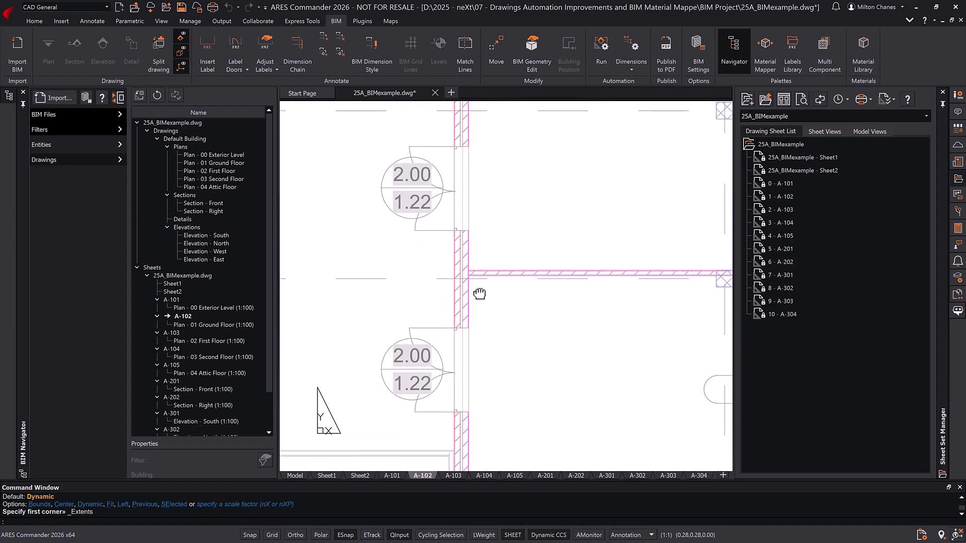
{"action": "scroll", "coordinate": [494, 287], "scroll_direction": "up", "scroll_amount": 3}
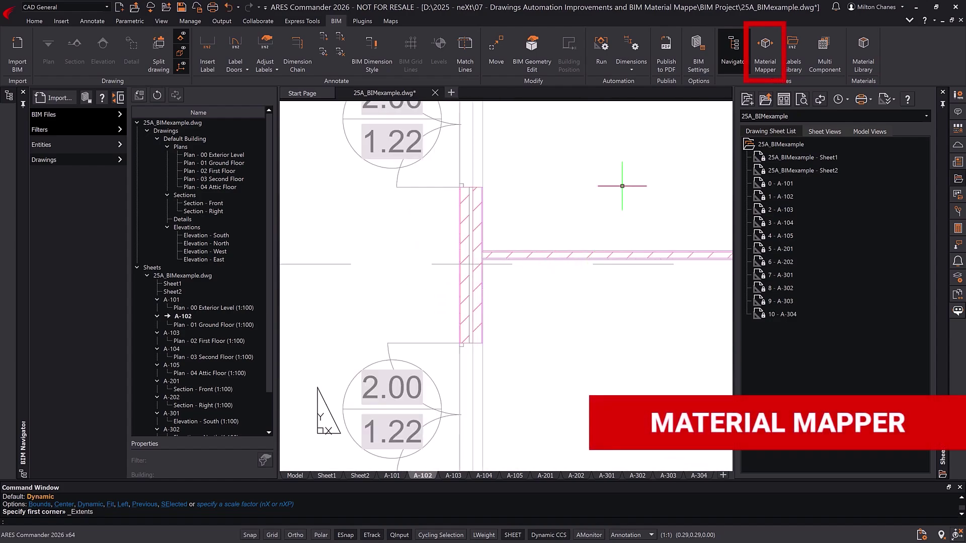
{"action": "left_click", "coordinate": [766, 49]}
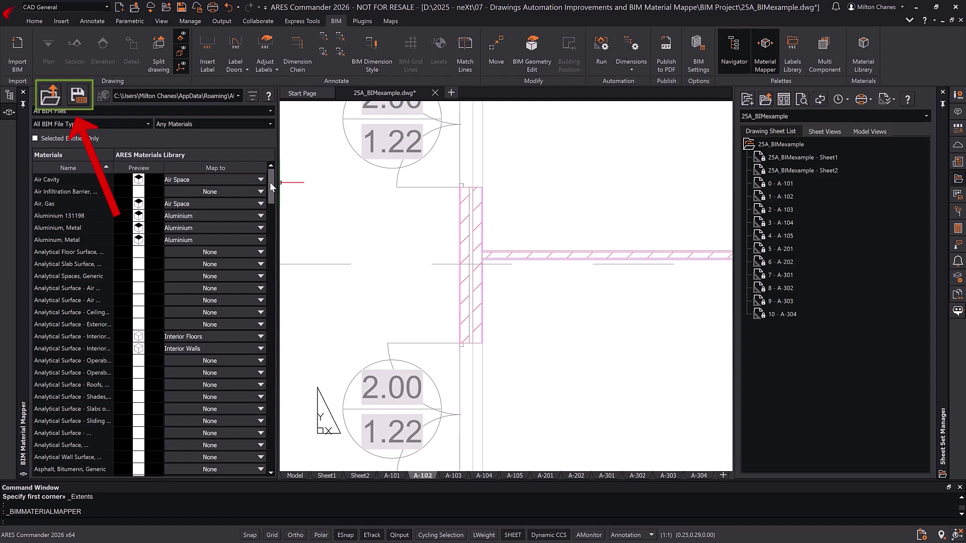
Step: Map Solid ceramic brick, Bricked to Concrete - Structural and confirm Apply File Mapping
{"action": "left_click_drag", "start_coordinate": [270, 187], "coordinate": [295, 421]}
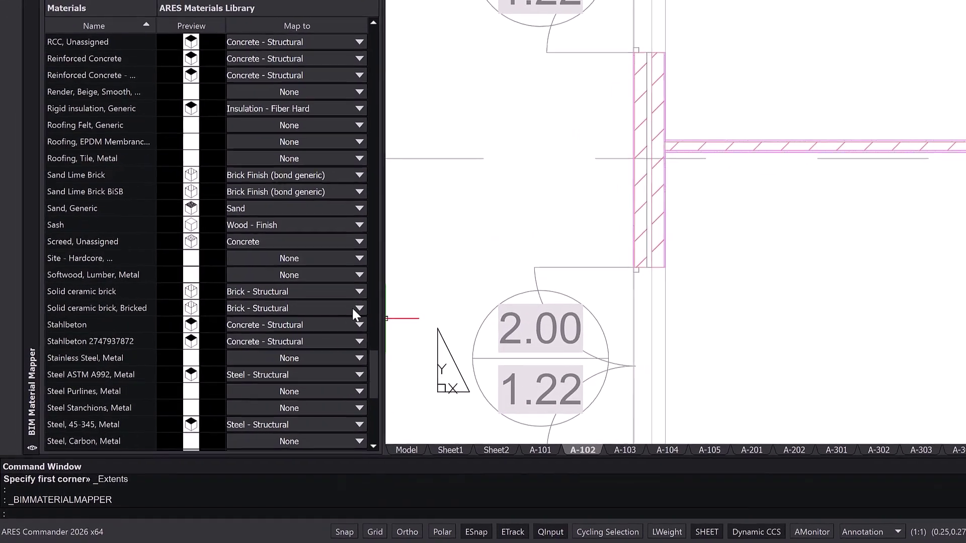
{"action": "left_click", "coordinate": [357, 307]}
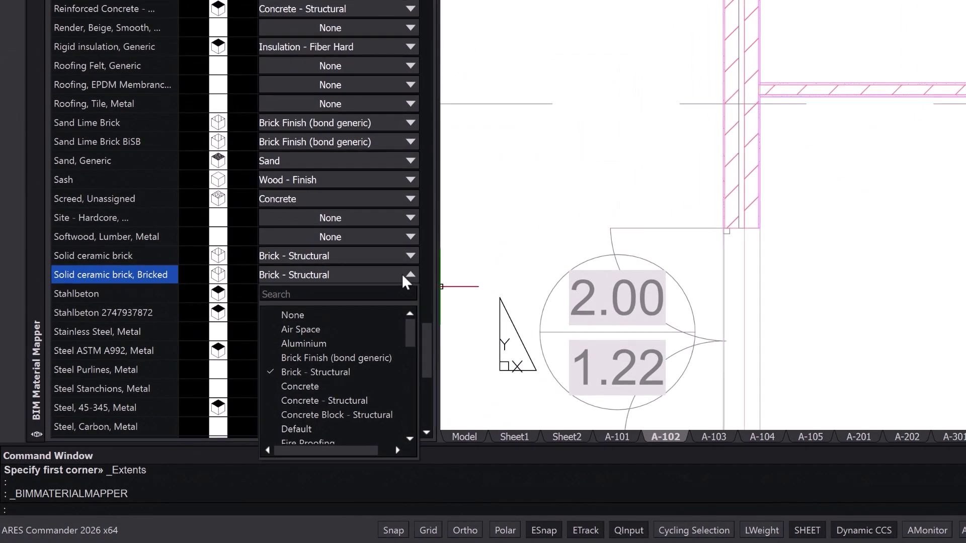
{"action": "left_click", "coordinate": [346, 401]}
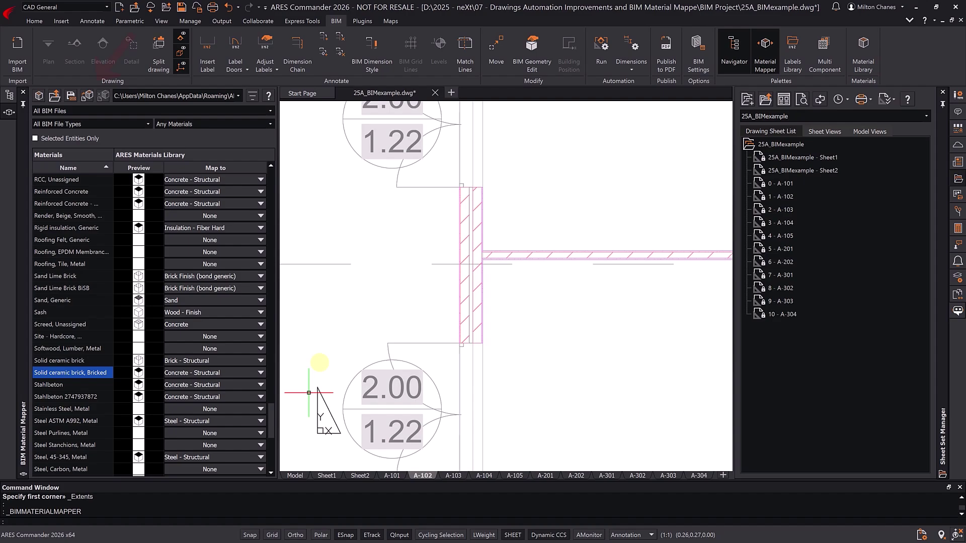
{"action": "left_click", "coordinate": [87, 95]}
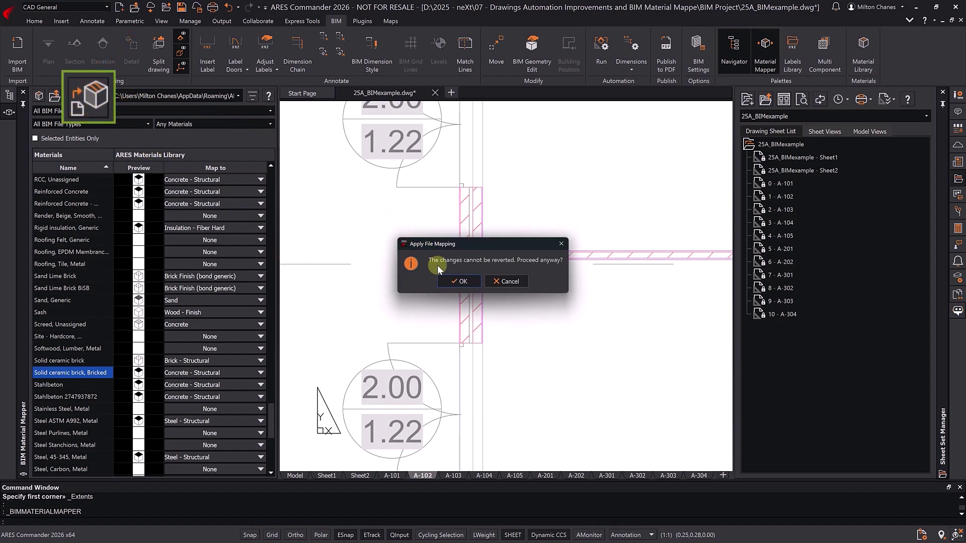
{"action": "left_click", "coordinate": [447, 279]}
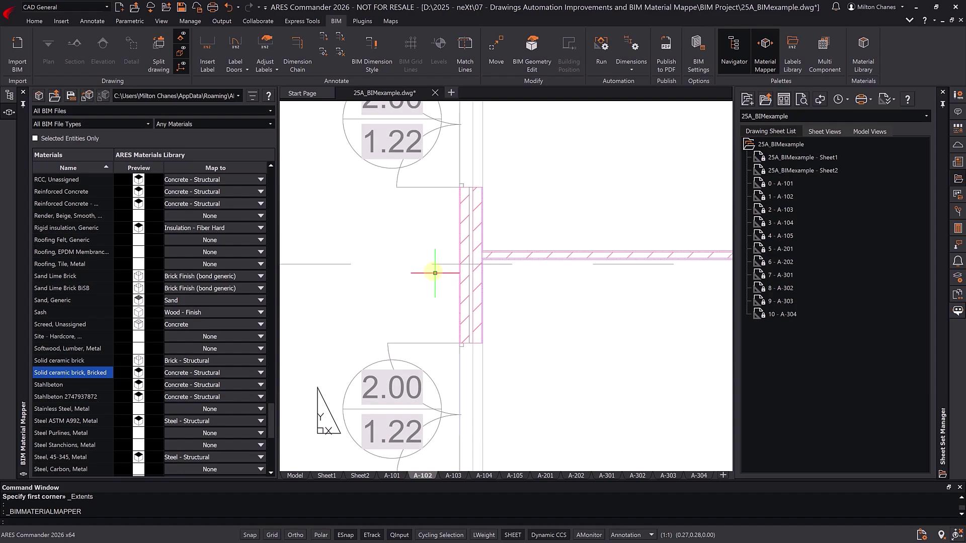
Step: Refresh the BIM drawings so sheet A-102's wall shows concrete hatching, then return to the Material Mapper list
{"action": "left_click", "coordinate": [9, 95]}
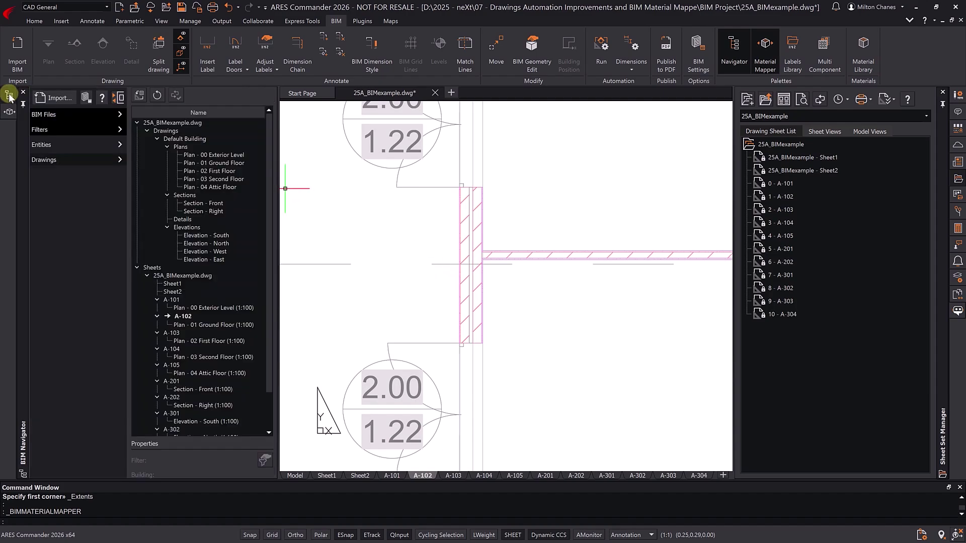
{"action": "left_click", "coordinate": [157, 95]}
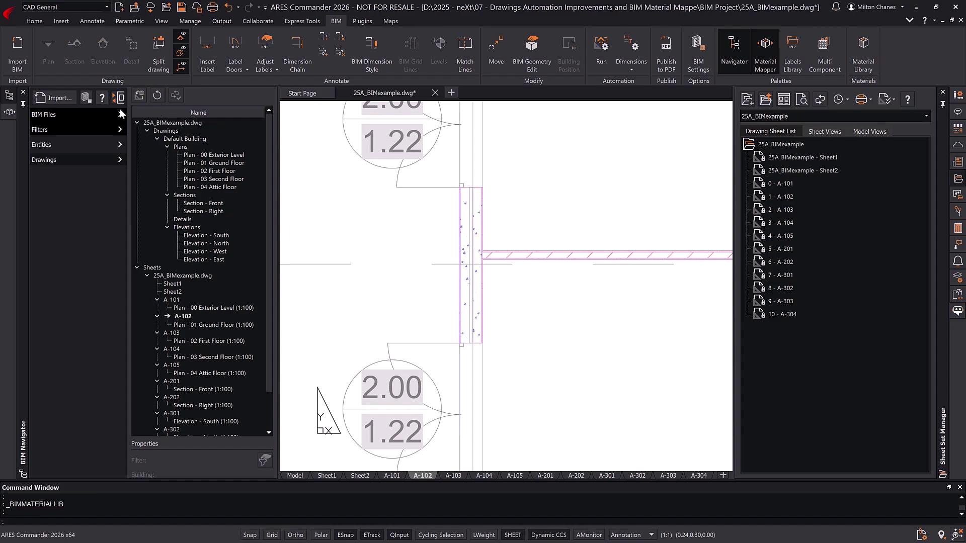
{"action": "left_click", "coordinate": [9, 112]}
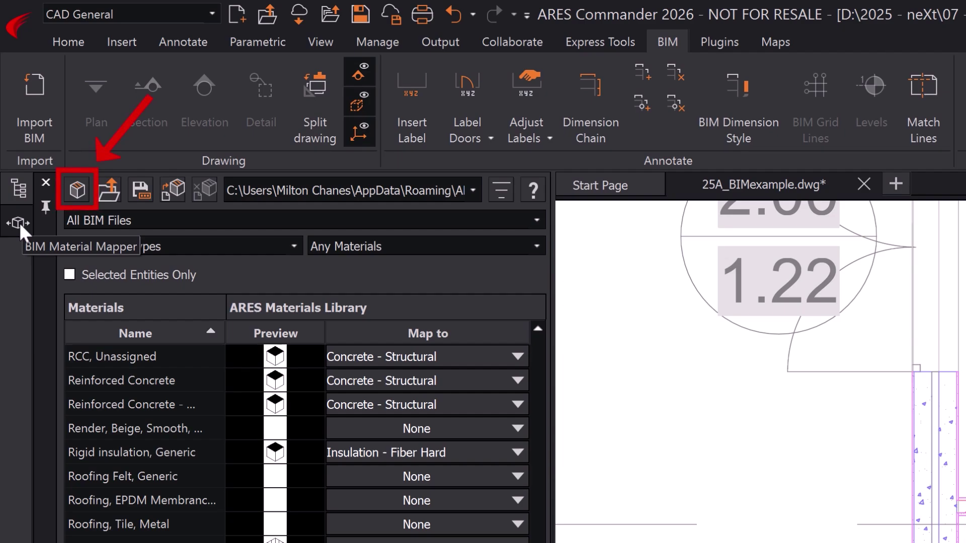
Step: Set the Concrete - Structural cut hatch to scale 0.25, lineweight 0.20 mm and ByLayer colour, and confirm
{"action": "left_click", "coordinate": [78, 189]}
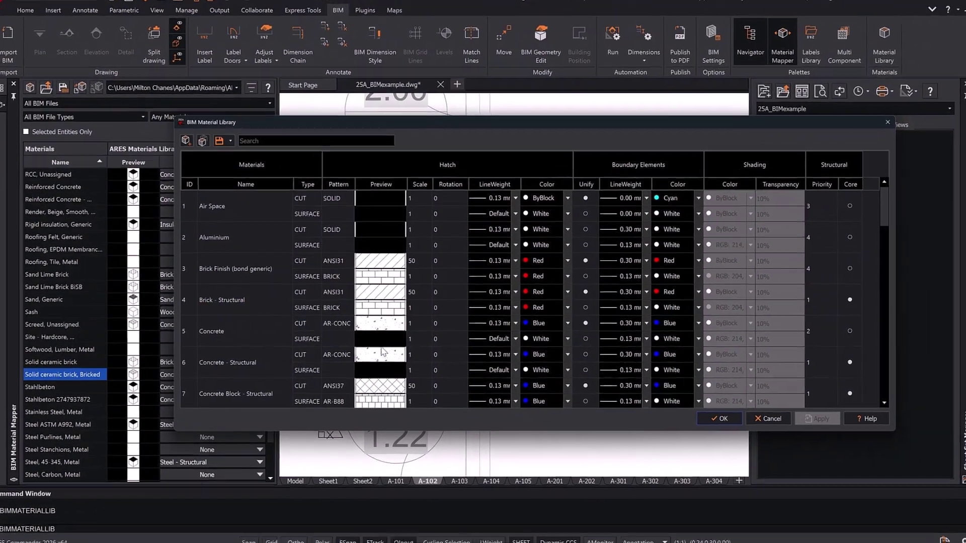
{"action": "mouse_move", "coordinate": [408, 357]}
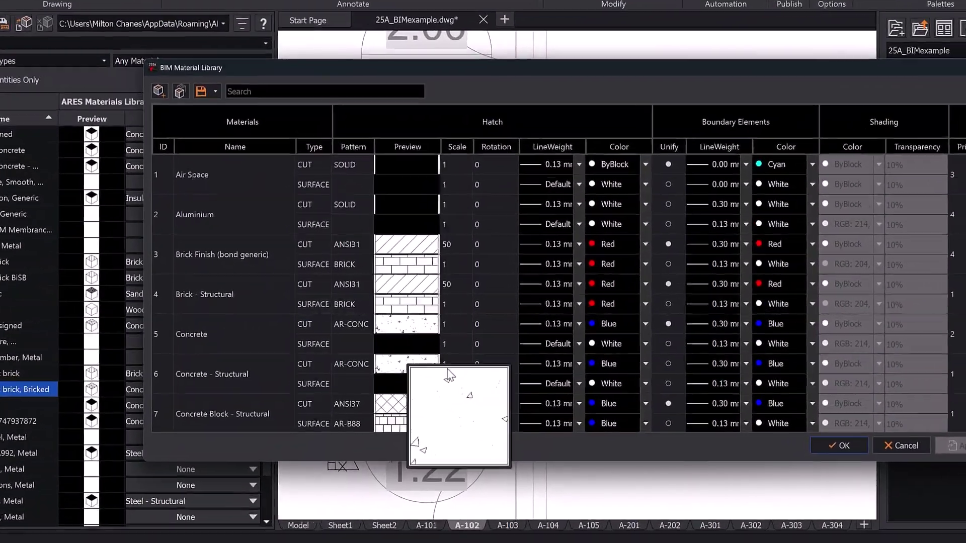
{"action": "left_click", "coordinate": [448, 365]}
{"action": "type", "text": ".25"}
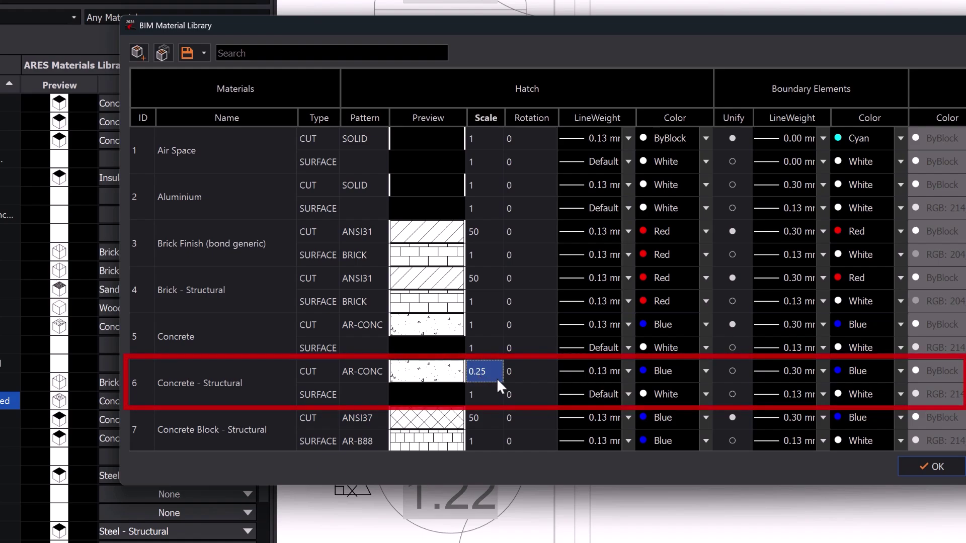
{"action": "left_click", "coordinate": [613, 369]}
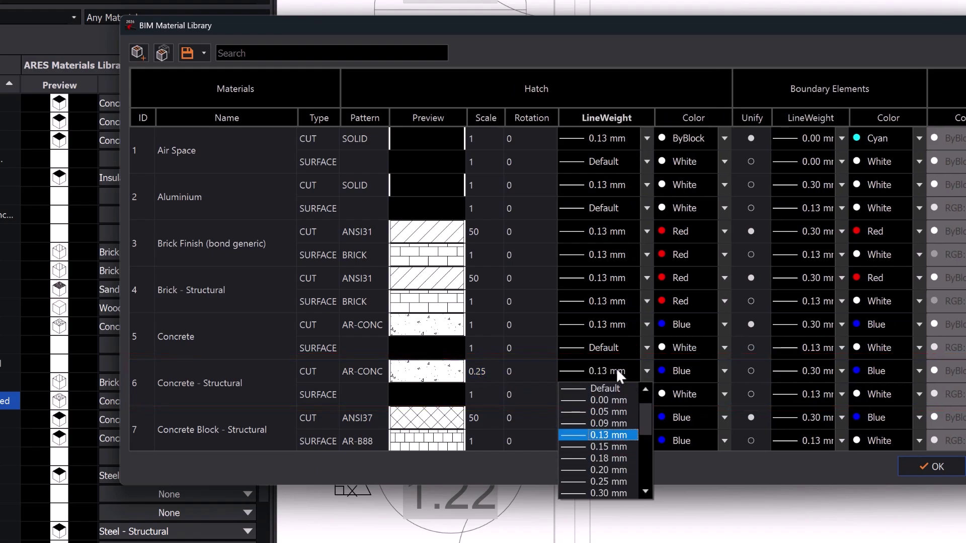
{"action": "left_click", "coordinate": [606, 468]}
{"action": "left_click", "coordinate": [692, 371]}
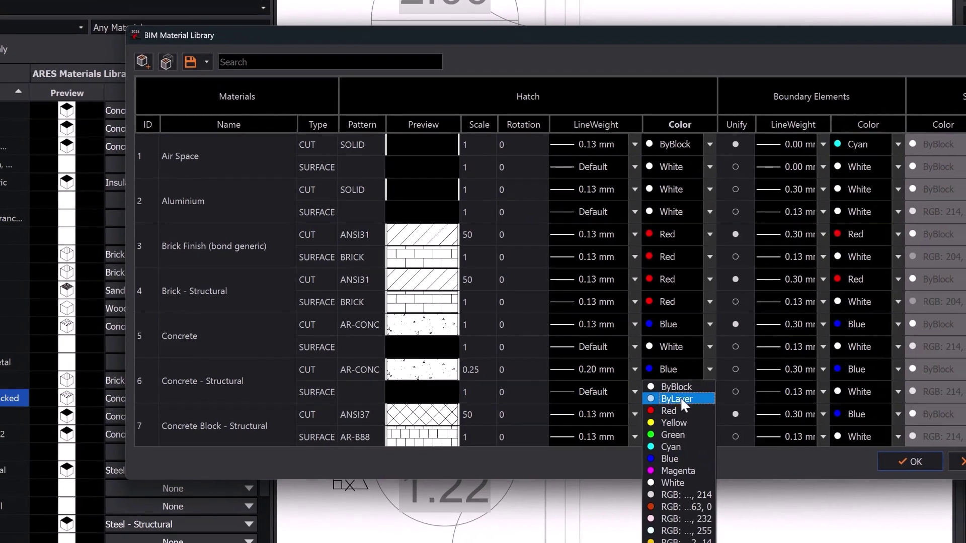
{"action": "left_click", "coordinate": [690, 401]}
{"action": "left_click", "coordinate": [795, 416]}
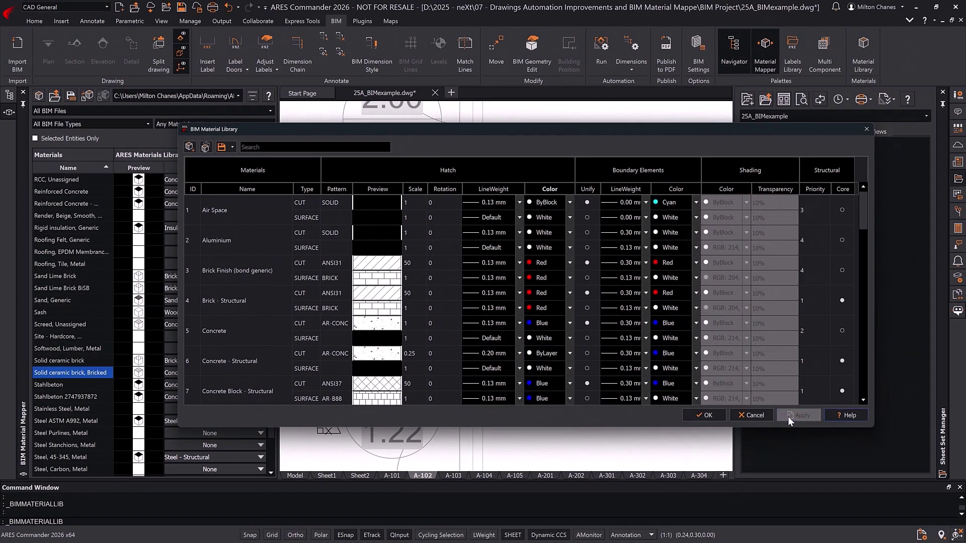
{"action": "left_click", "coordinate": [705, 415]}
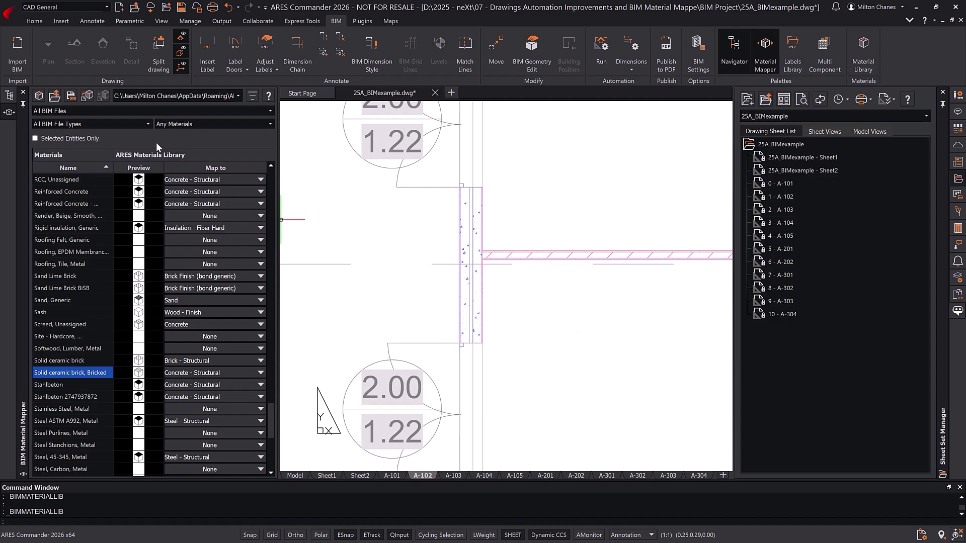
Step: Apply the file material mapping to the drawing and refresh the linked BIM drawings in the Navigator
{"action": "left_click", "coordinate": [87, 96]}
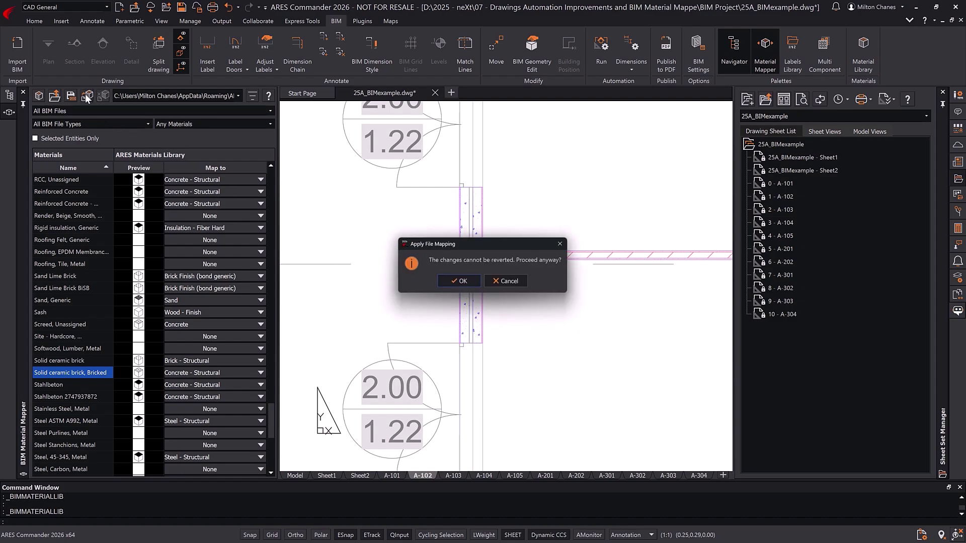
{"action": "left_click", "coordinate": [447, 284]}
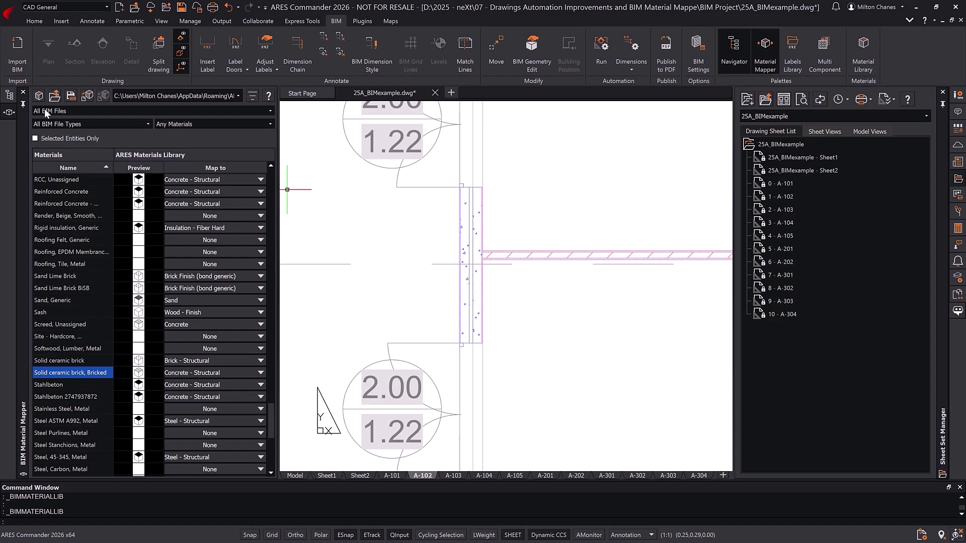
{"action": "left_click", "coordinate": [10, 95]}
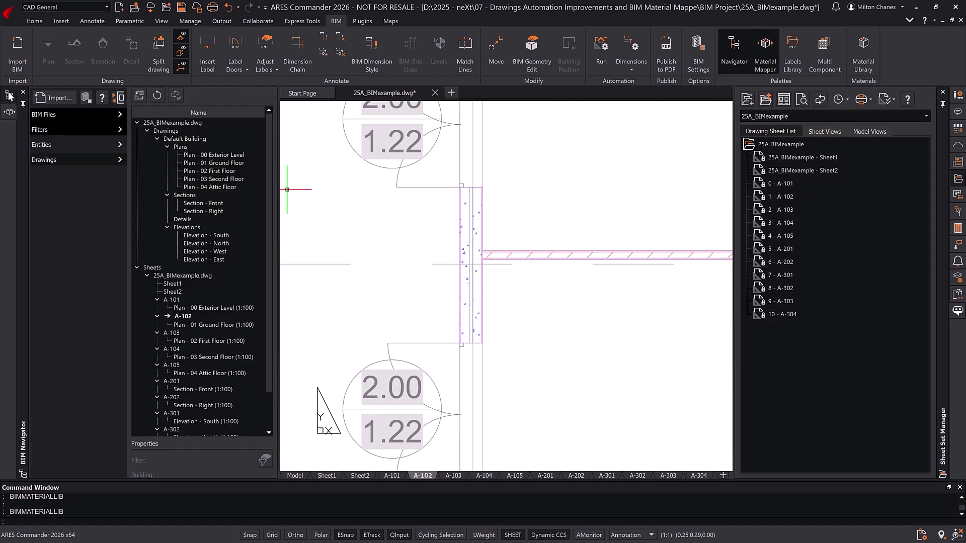
{"action": "left_click", "coordinate": [155, 95]}
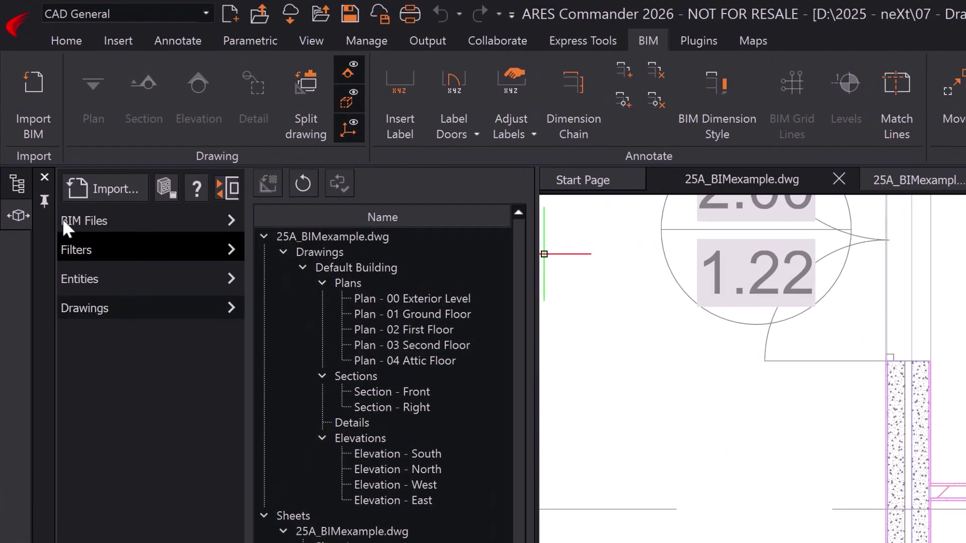
Step: Save the current material mappings to material_map_A.json, replacing the existing file
{"action": "left_click", "coordinate": [15, 186]}
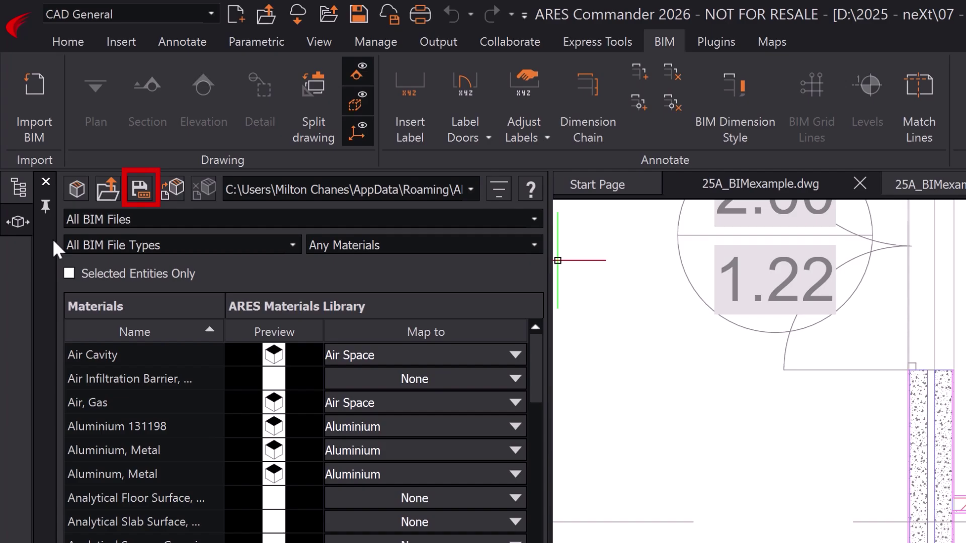
{"action": "left_click", "coordinate": [139, 187]}
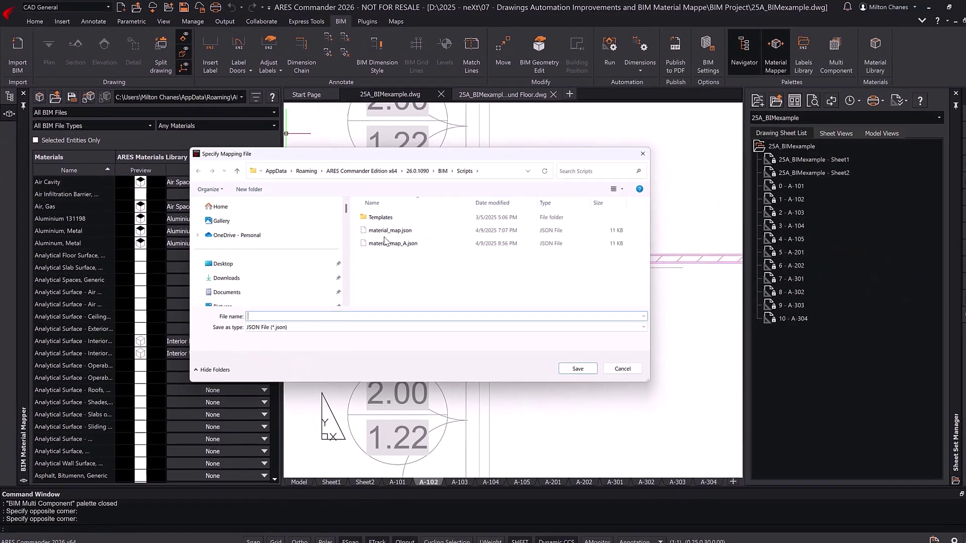
{"action": "left_click", "coordinate": [745, 475]}
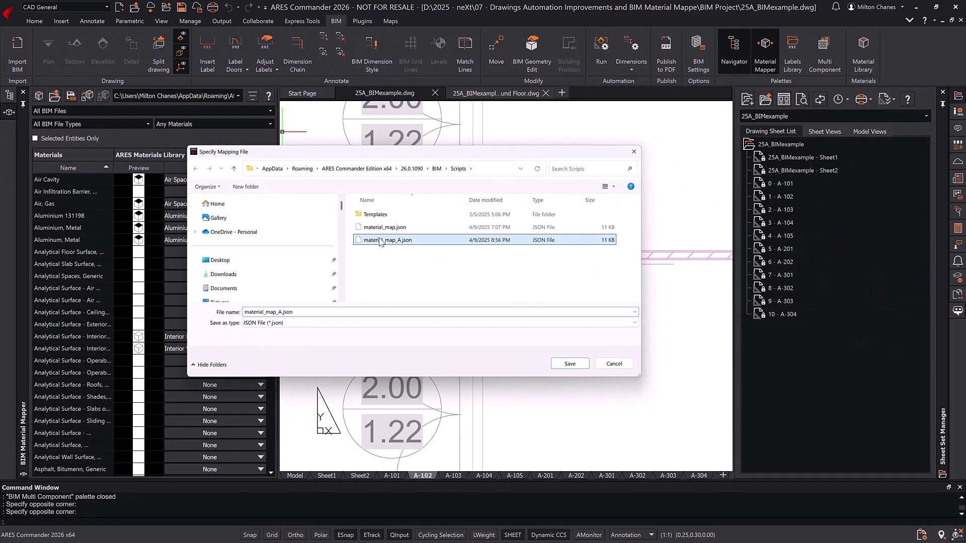
{"action": "left_click", "coordinate": [570, 364]}
{"action": "left_click", "coordinate": [505, 278]}
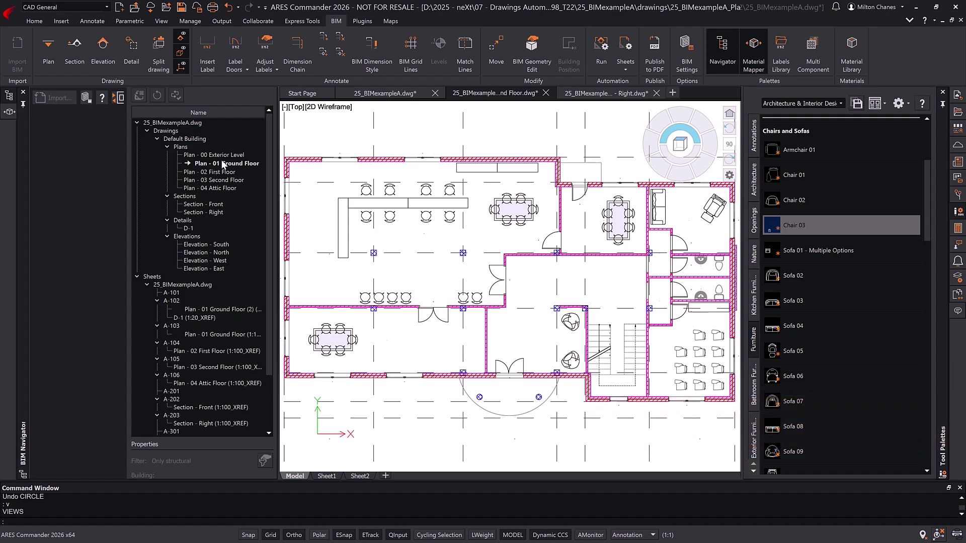
Step: Save the ground floor plan, open sheet A-102 and reload its updated furnished ground floor reference
{"action": "left_click", "coordinate": [180, 8]}
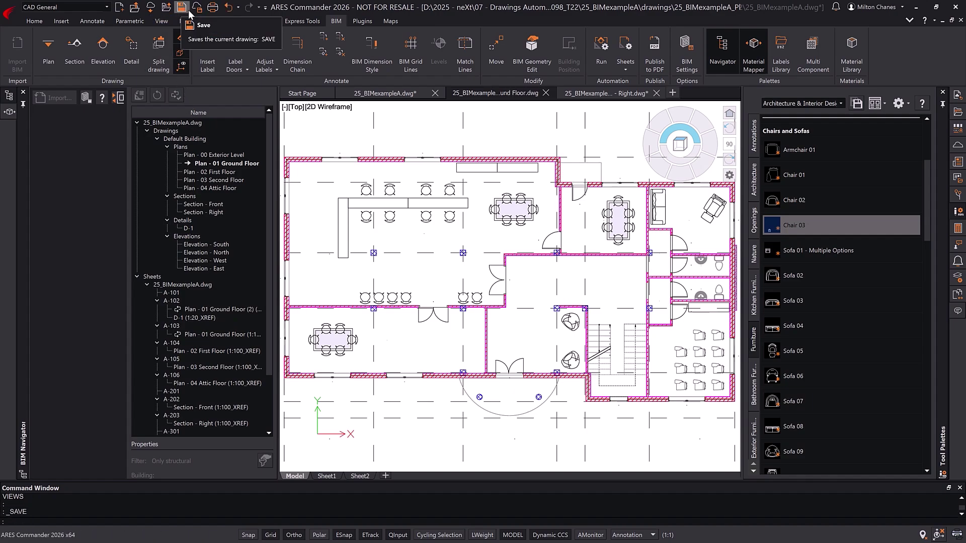
{"action": "double_click", "coordinate": [178, 301]}
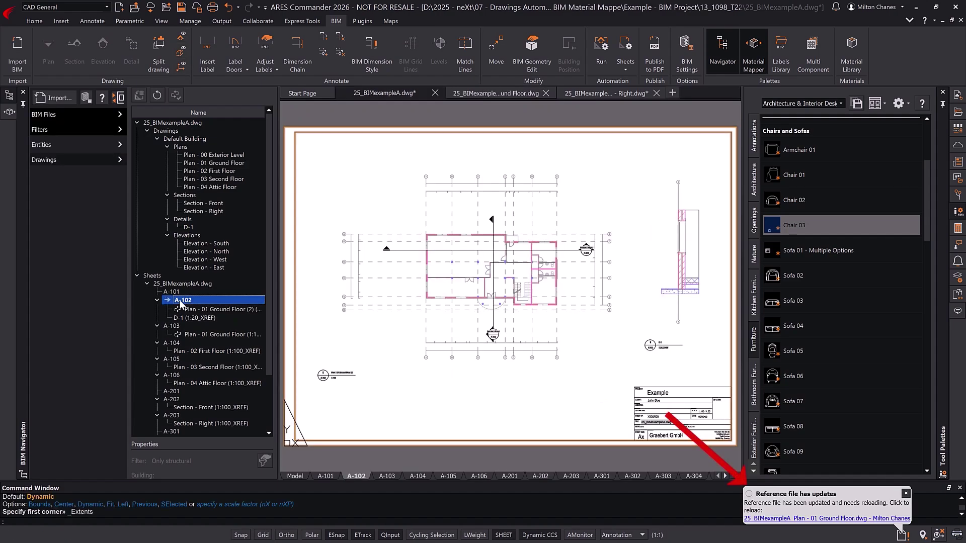
{"action": "left_click", "coordinate": [827, 520]}
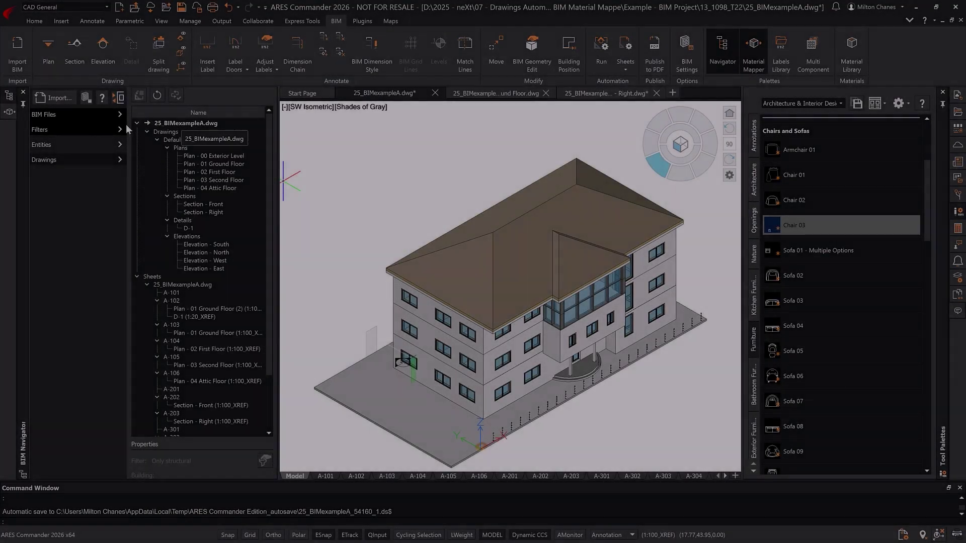
Step: Add a BIM filter criterion keeping only Level 01 Ground Floor
{"action": "left_click", "coordinate": [100, 129]}
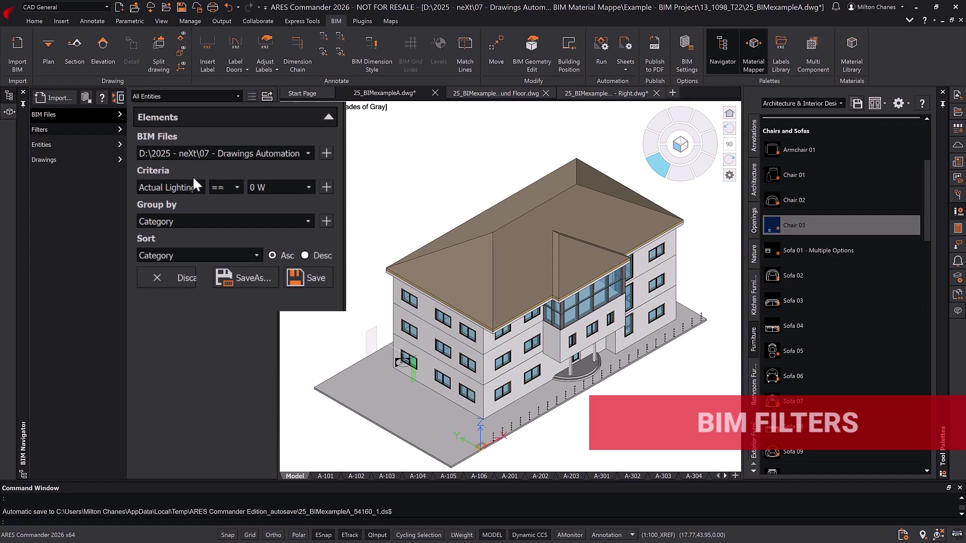
{"action": "left_click", "coordinate": [198, 186]}
{"action": "scroll", "coordinate": [290, 243], "scroll_direction": "down", "scroll_amount": 4}
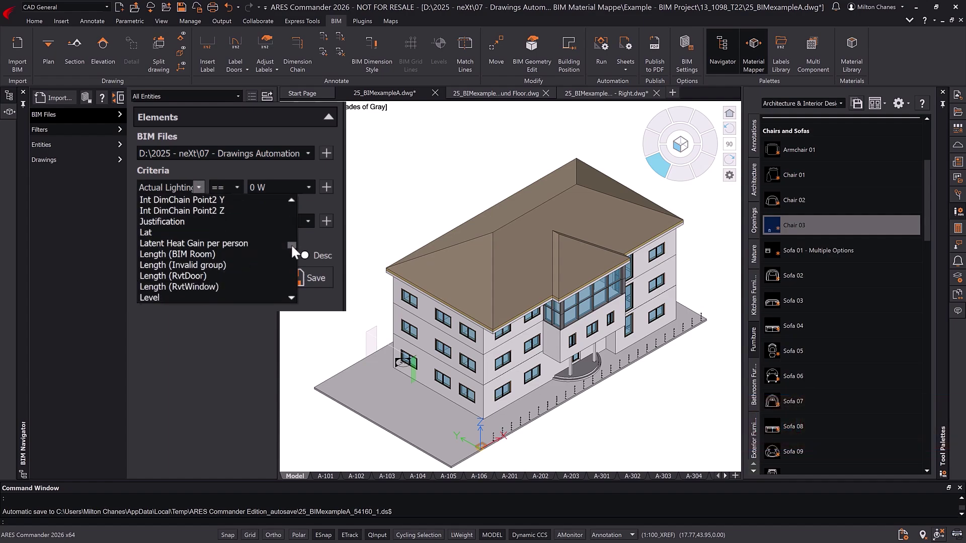
{"action": "left_click", "coordinate": [246, 253]}
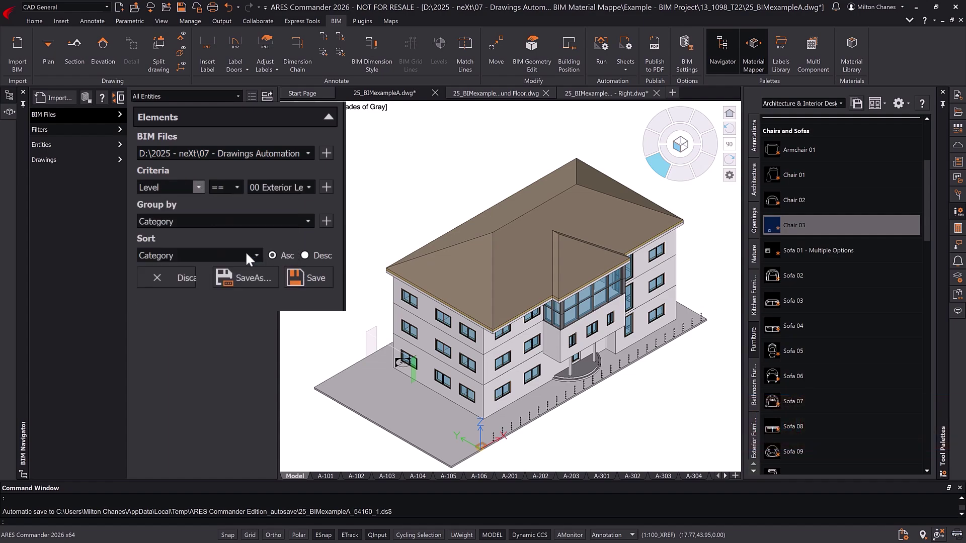
{"action": "left_click", "coordinate": [308, 187]}
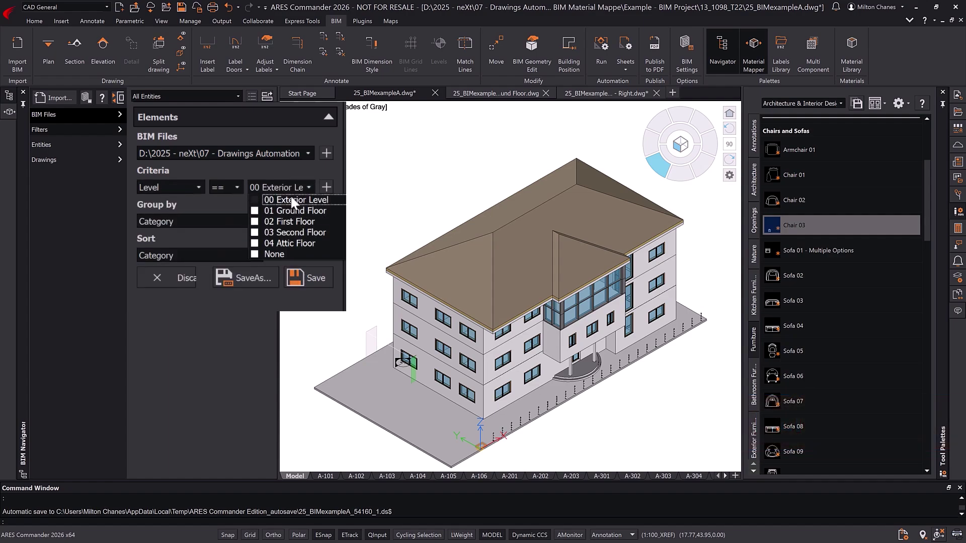
{"action": "left_click", "coordinate": [324, 186]}
Step: Add a Category criterion keeping only Door elements
{"action": "left_click", "coordinate": [200, 188]}
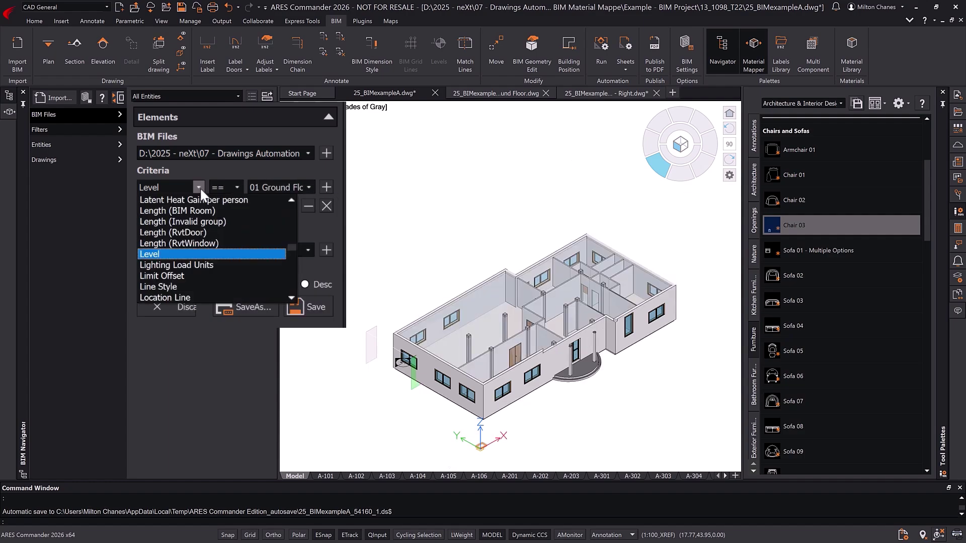
{"action": "key", "text": "c"}
{"action": "left_click", "coordinate": [180, 197]}
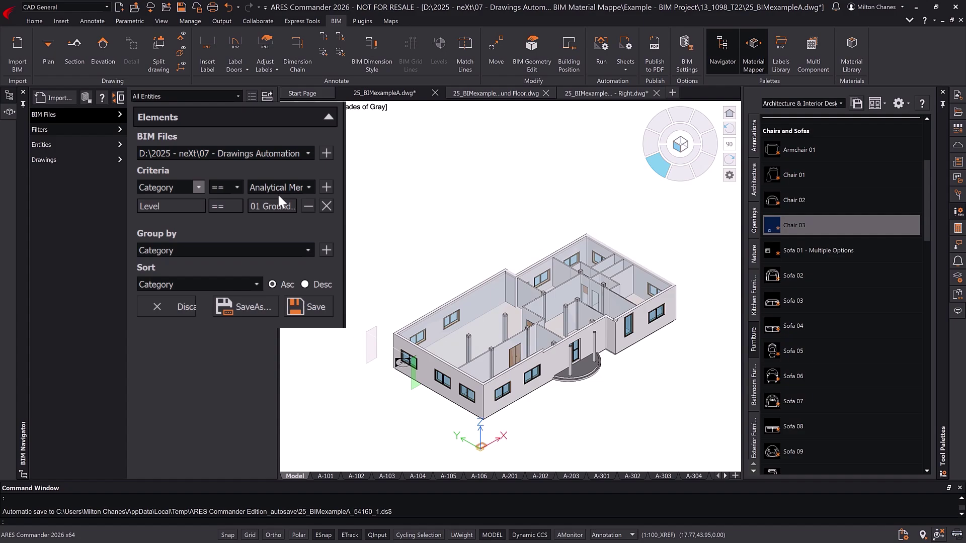
{"action": "left_click", "coordinate": [308, 187]}
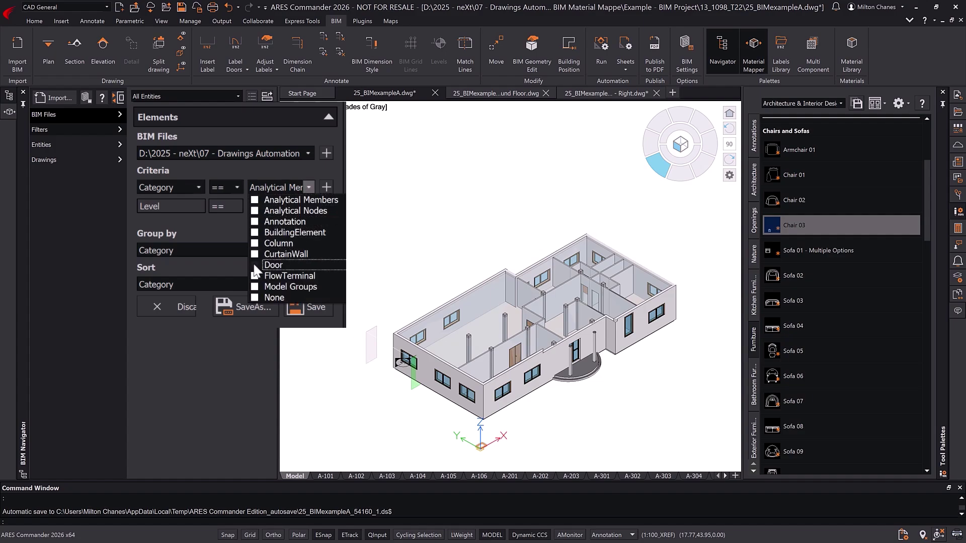
{"action": "left_click", "coordinate": [325, 186]}
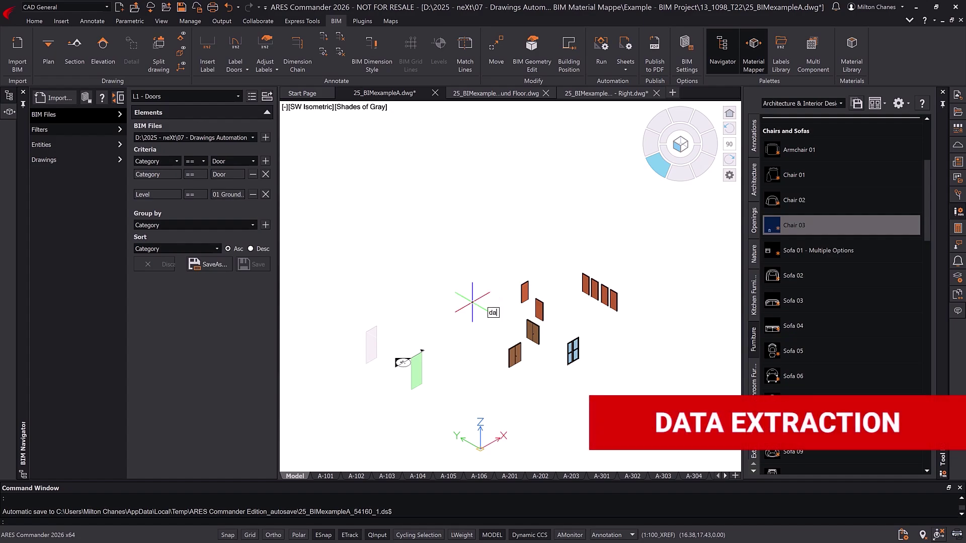
Step: Start a new DATAEXTRACTION and save its .det settings file
{"action": "type", "text": "data"}
{"action": "key", "text": "Return"}
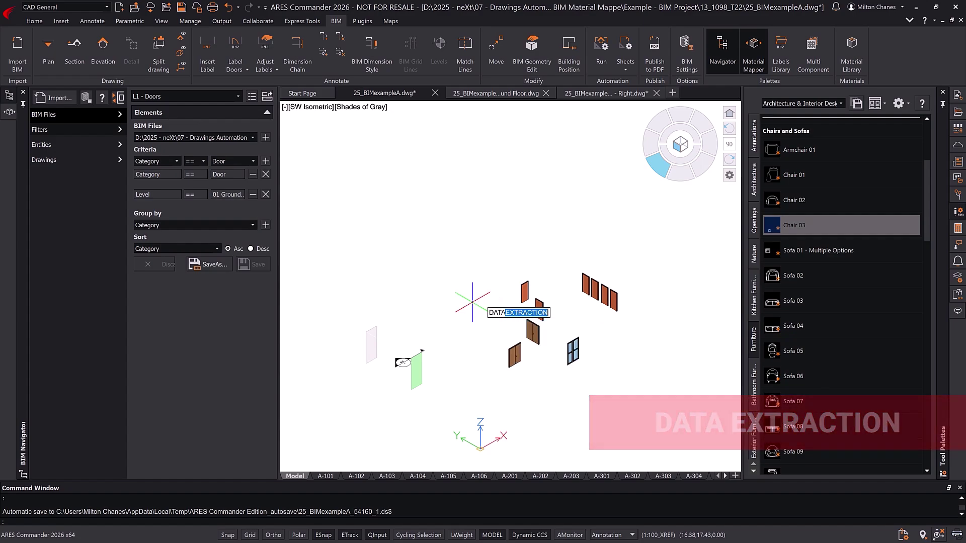
{"action": "left_click", "coordinate": [448, 296]}
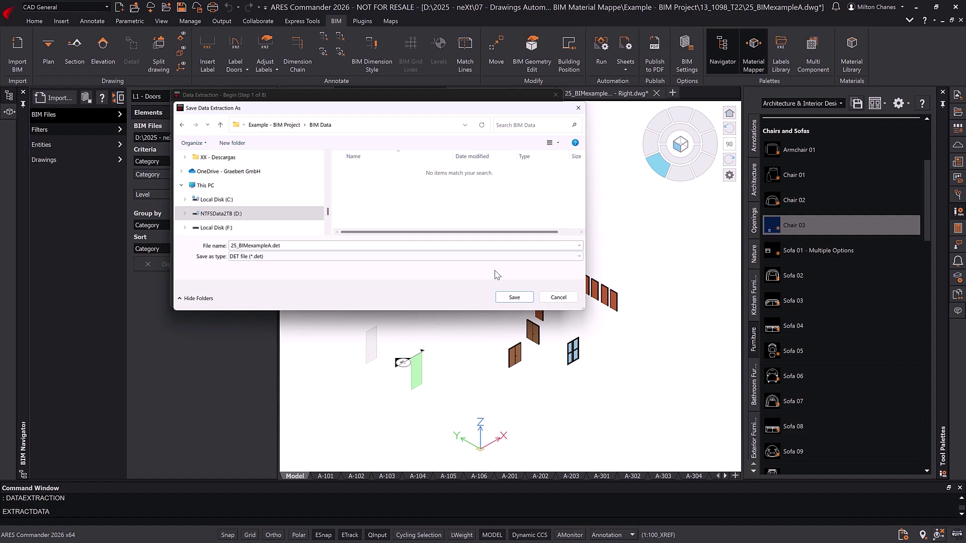
{"action": "left_click", "coordinate": [509, 298]}
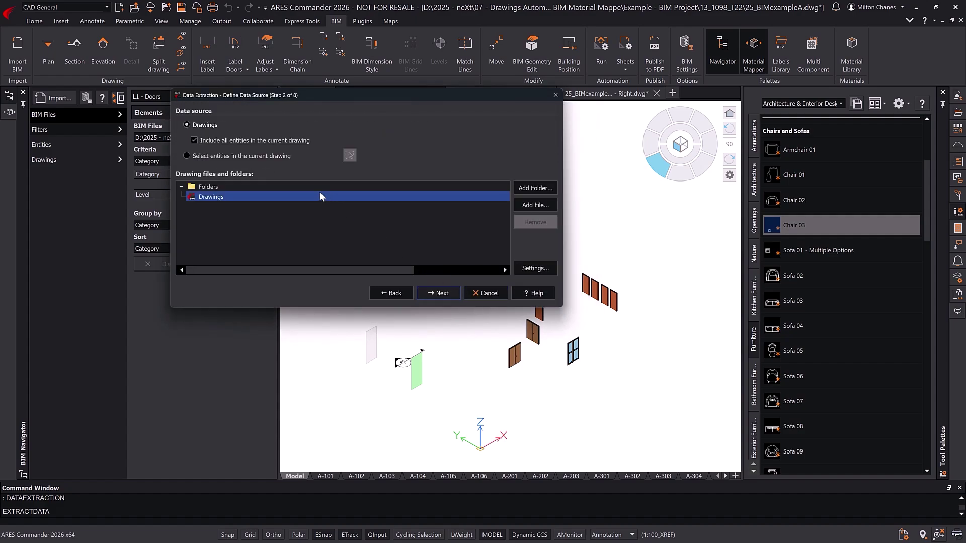
Step: Use the doors and windows selected by a window in the current drawing as the extraction source
{"action": "left_click", "coordinate": [272, 156]}
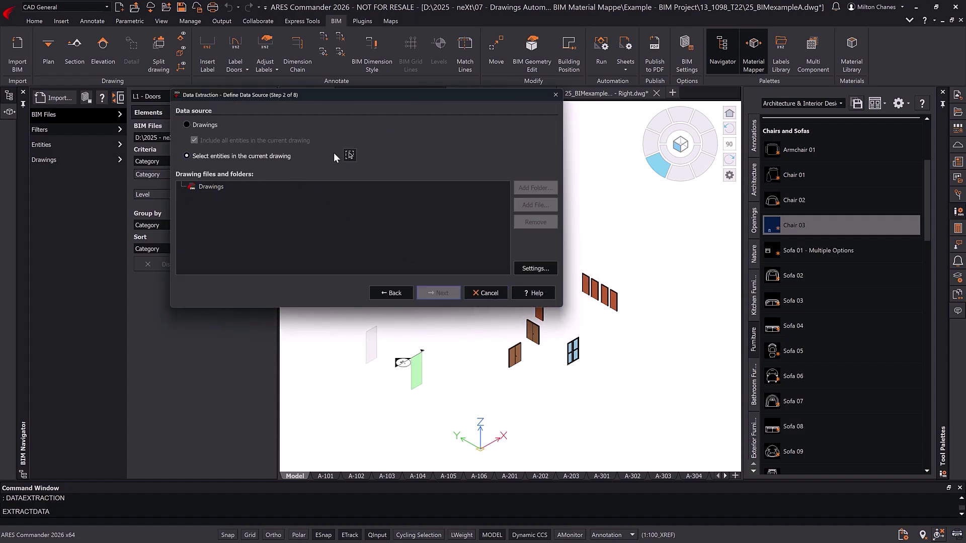
{"action": "left_click", "coordinate": [350, 157]}
{"action": "left_click", "coordinate": [467, 217]}
{"action": "left_click", "coordinate": [641, 399]}
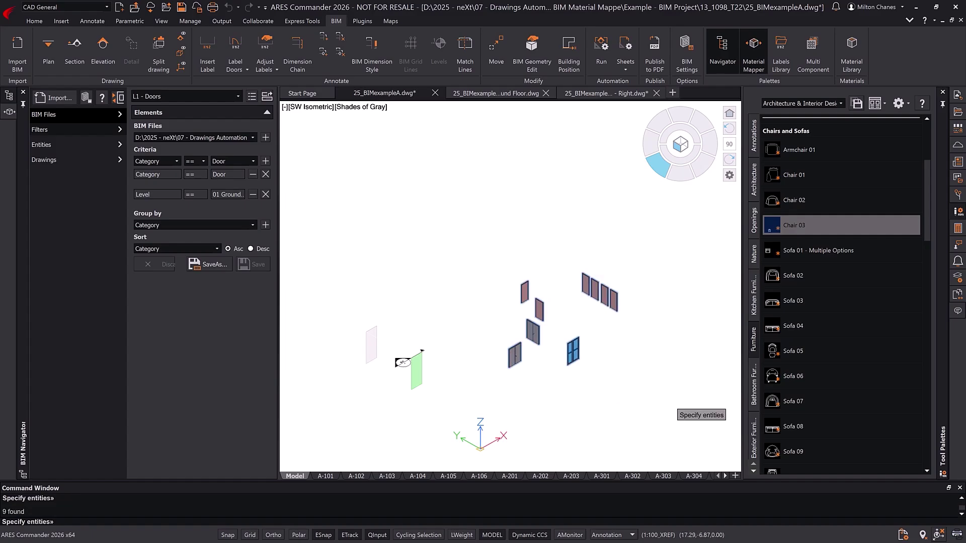
{"action": "key", "text": "Return"}
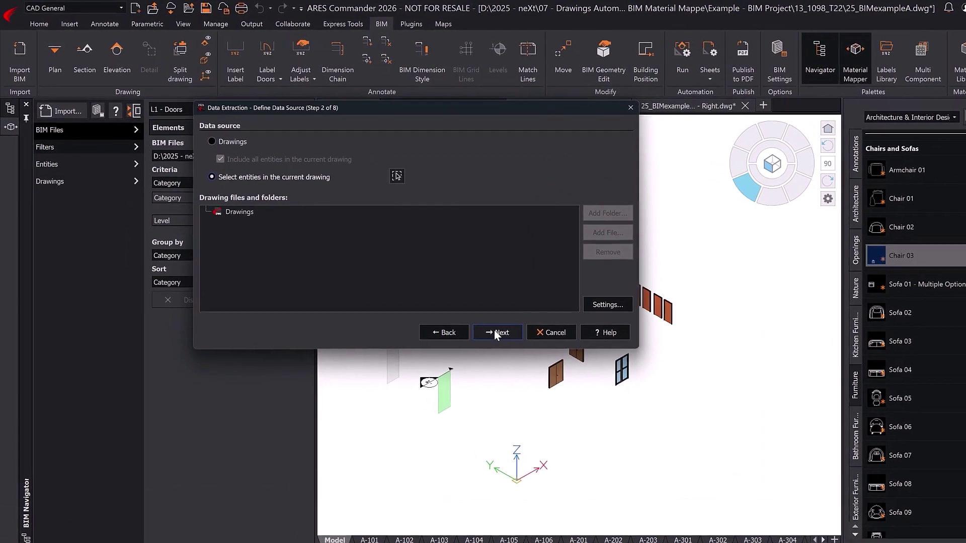
{"action": "left_click", "coordinate": [436, 293]}
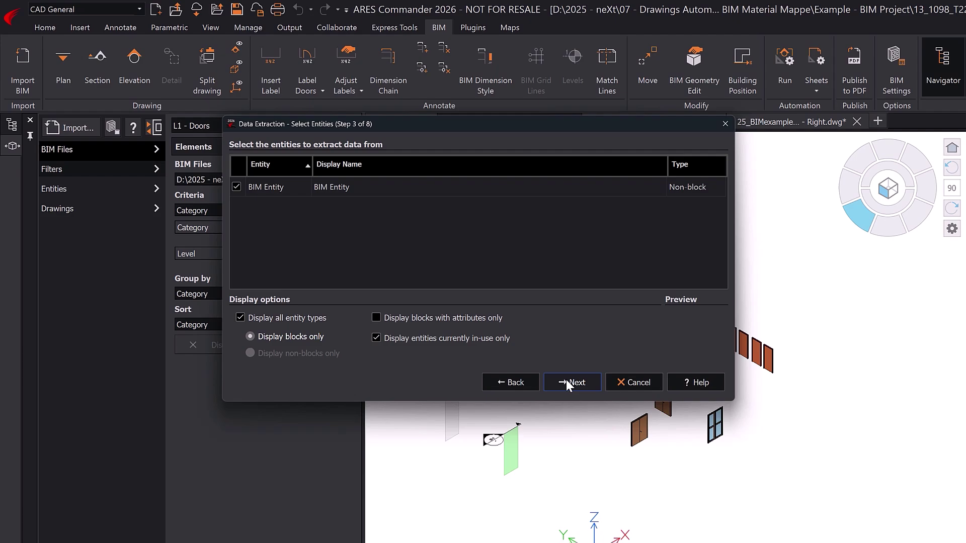
Step: Exclude every property group except BIM Door from the extraction
{"action": "left_click", "coordinate": [565, 379]}
{"action": "left_click", "coordinate": [637, 190]}
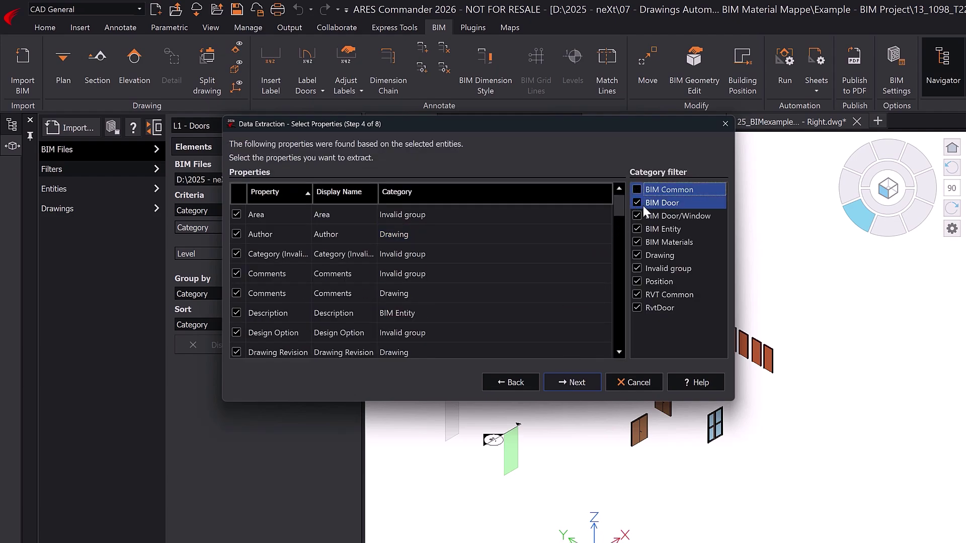
{"action": "left_click", "coordinate": [637, 216]}
{"action": "left_click", "coordinate": [637, 228]}
{"action": "left_click", "coordinate": [637, 241]}
{"action": "left_click", "coordinate": [636, 255]}
{"action": "left_click", "coordinate": [637, 268]}
{"action": "left_click", "coordinate": [637, 281]}
{"action": "left_click", "coordinate": [636, 294]}
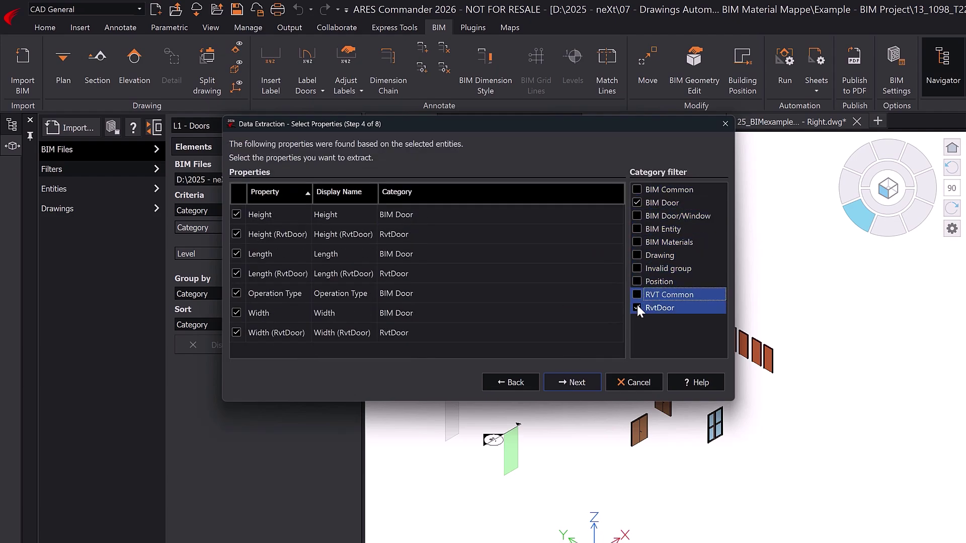
{"action": "left_click", "coordinate": [636, 307]}
Step: Output the door data to a drawing table and also to the CSV file 25_BIMexampleA.csv
{"action": "left_click", "coordinate": [580, 382]}
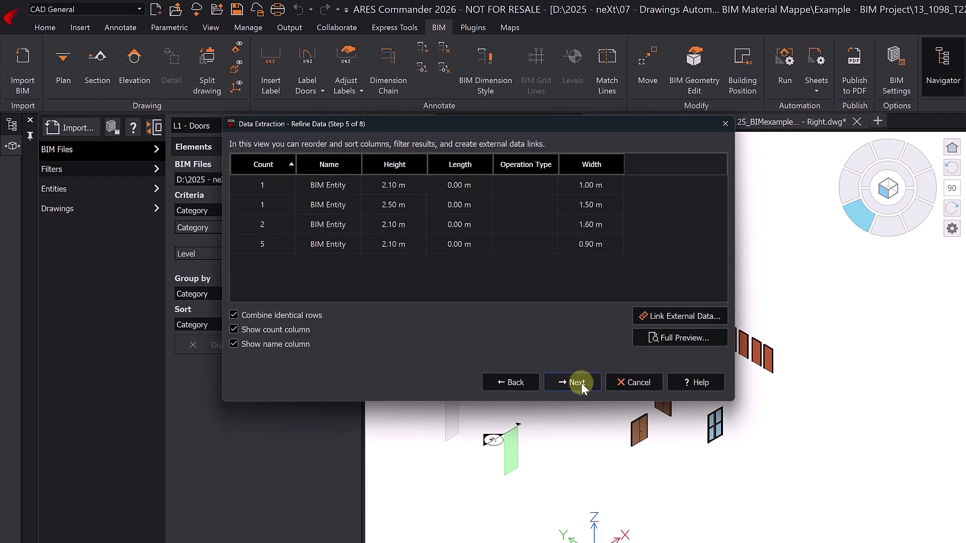
{"action": "left_click", "coordinate": [581, 382]}
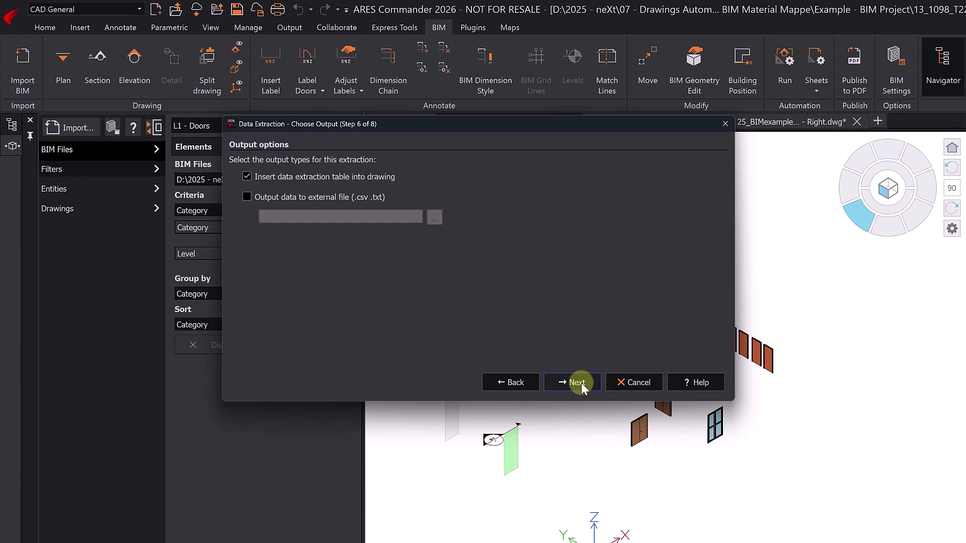
{"action": "left_click", "coordinate": [332, 197]}
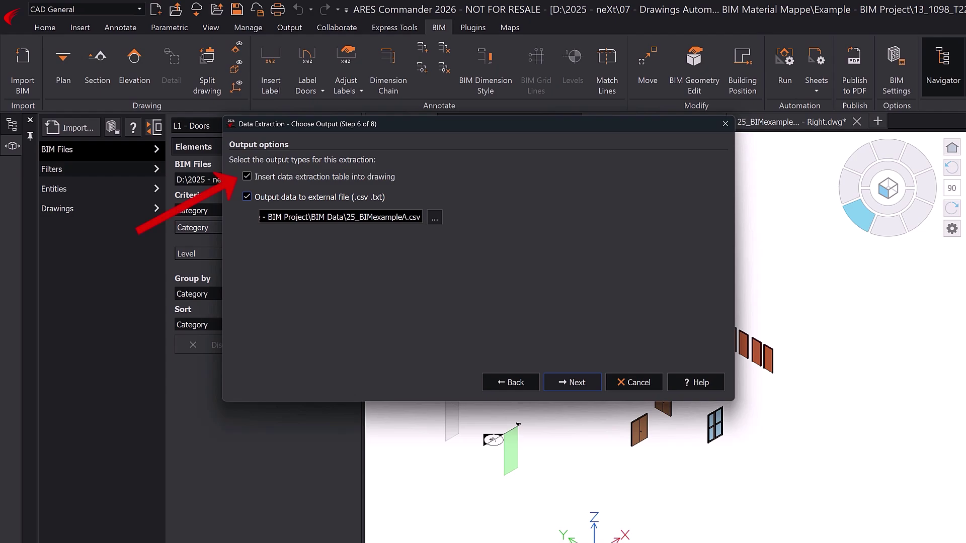
{"action": "left_click", "coordinate": [585, 380]}
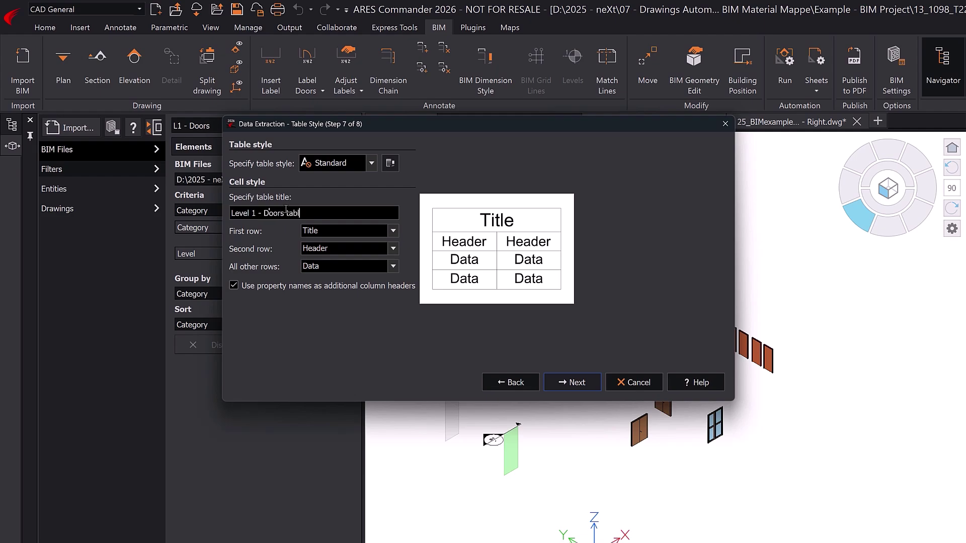
Step: Place the Level 1 - Doors table, then cut and paste it onto sheet A-102 beside the title block
{"action": "left_click", "coordinate": [562, 380]}
{"action": "left_click", "coordinate": [568, 381]}
{"action": "scroll", "coordinate": [838, 396], "scroll_direction": "up", "scroll_amount": 4}
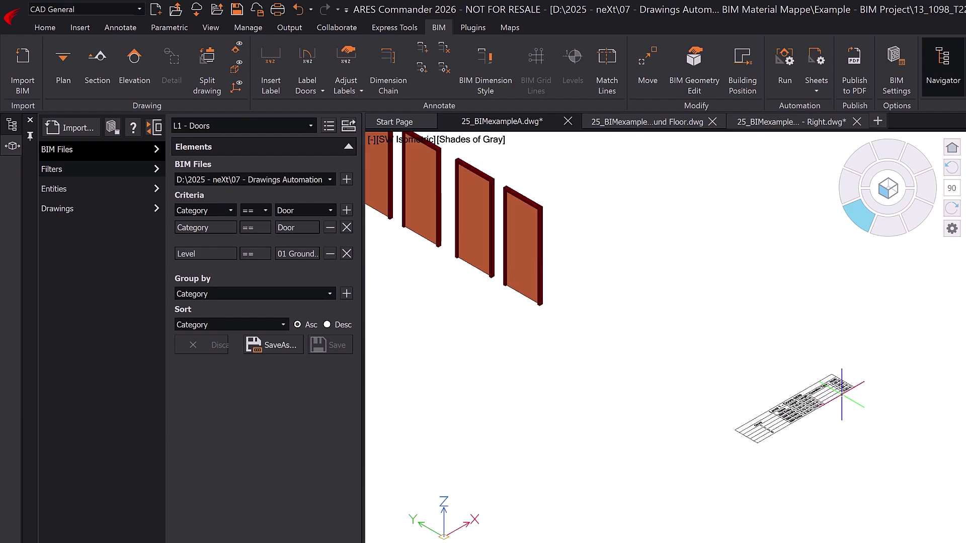
{"action": "left_click", "coordinate": [711, 386]}
{"action": "key", "text": "ctrl+x"}
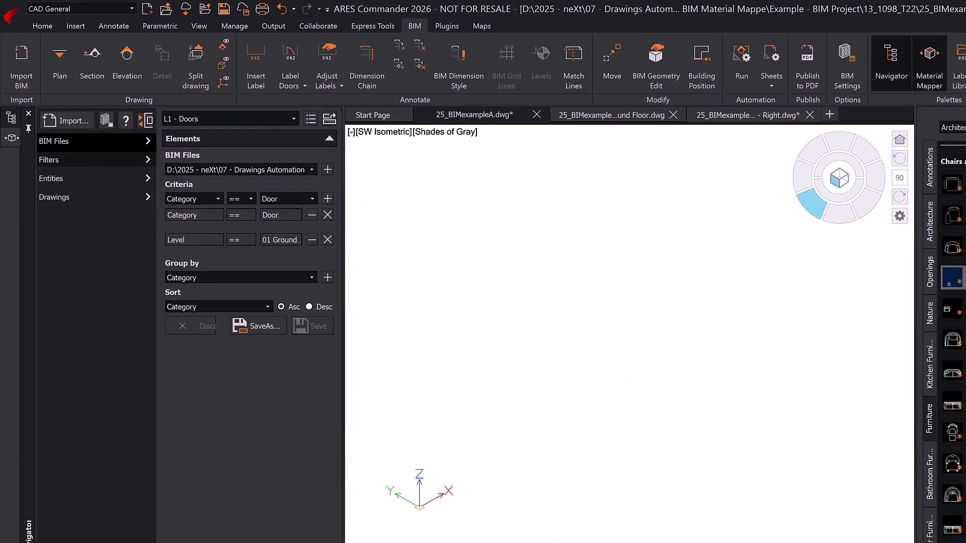
{"action": "left_click", "coordinate": [357, 475]}
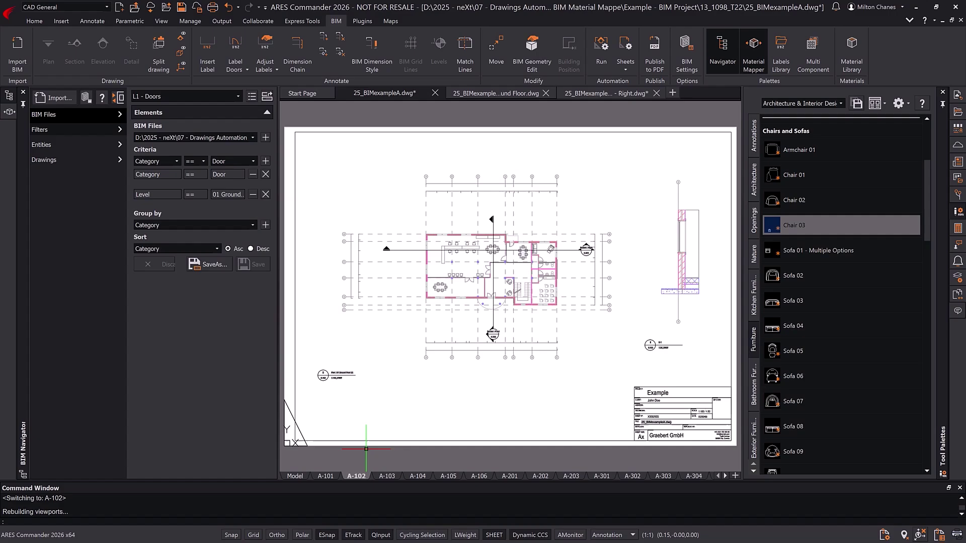
{"action": "key", "text": "ctrl+v"}
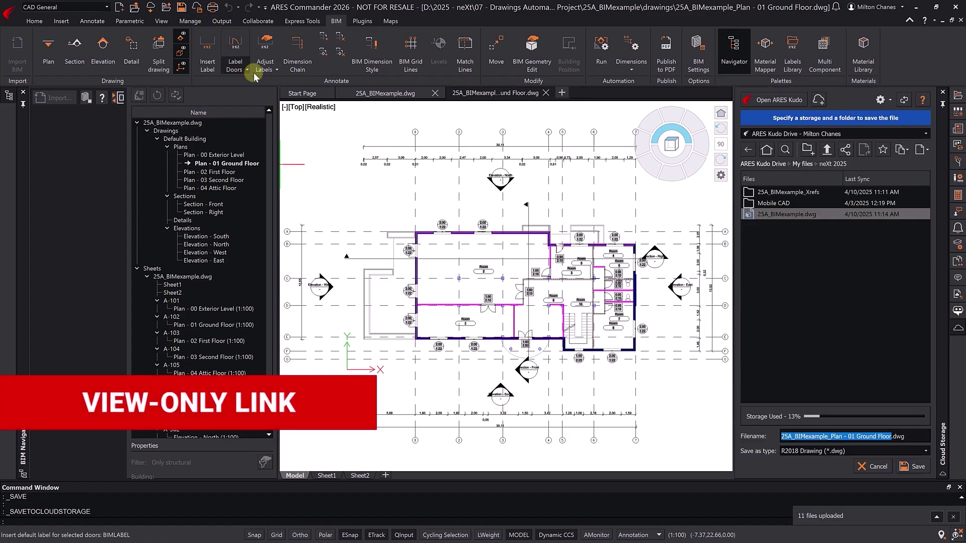
Step: Save the Ground Floor plan to Kudo Drive, copy its view-only link, and pick the APPROVED stamp
{"action": "left_click", "coordinate": [912, 466]}
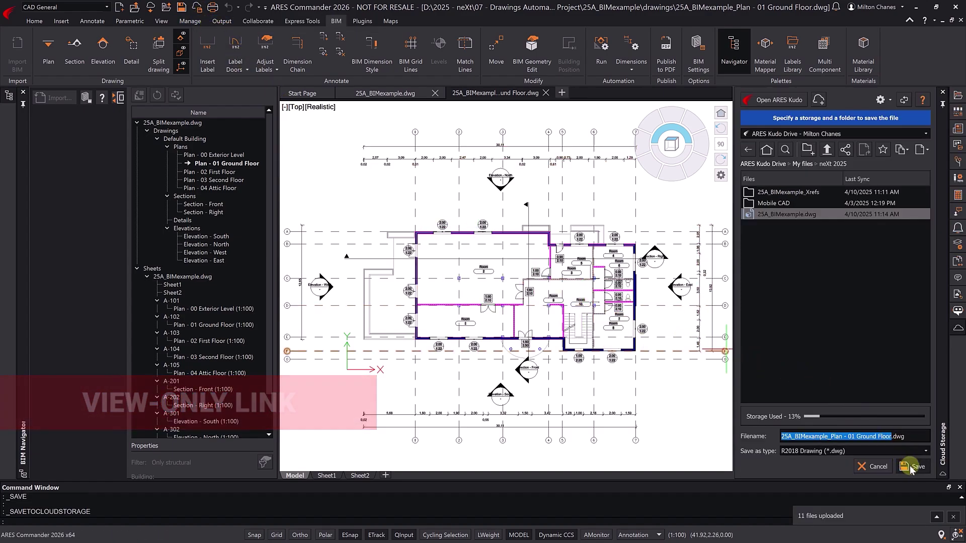
{"action": "right_click", "coordinate": [781, 207]}
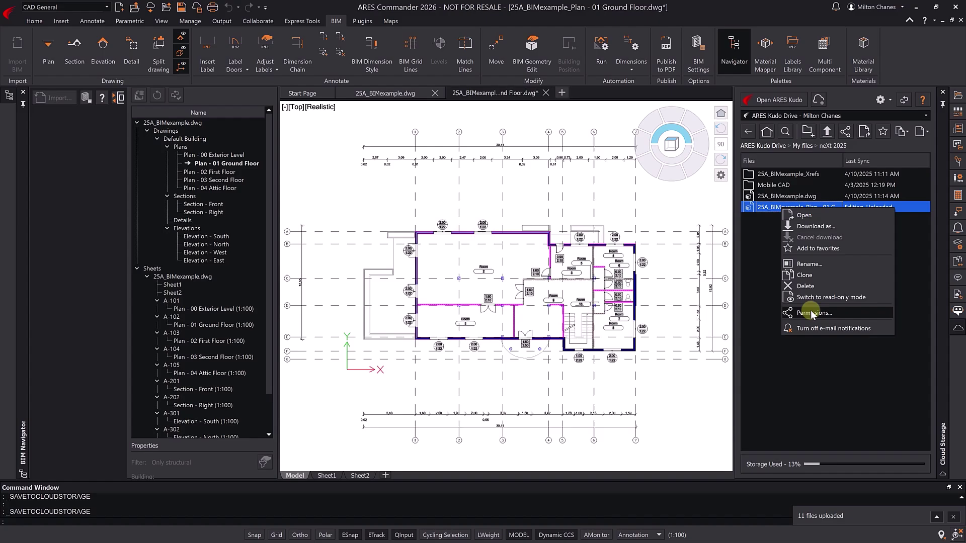
{"action": "left_click", "coordinate": [777, 309]}
{"action": "left_click", "coordinate": [611, 246]}
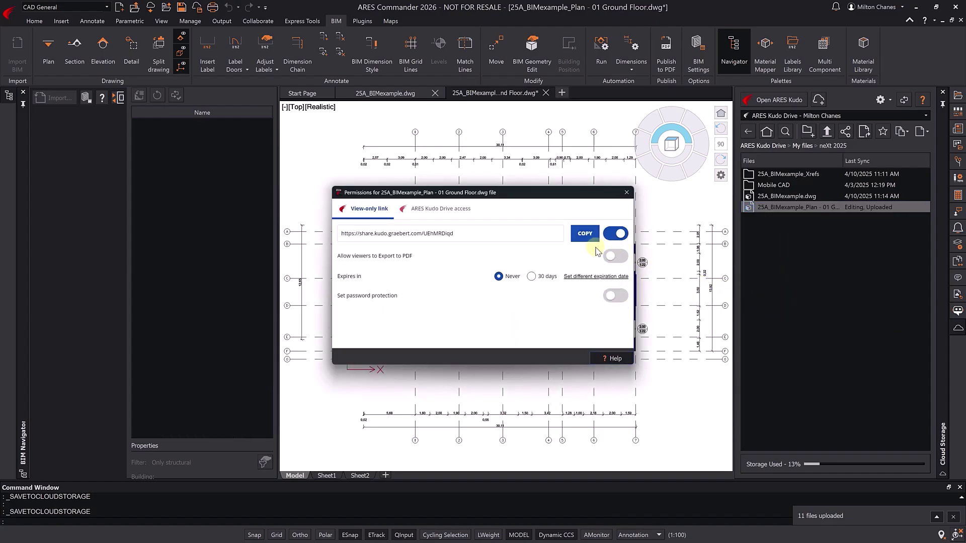
{"action": "left_click", "coordinate": [583, 234]}
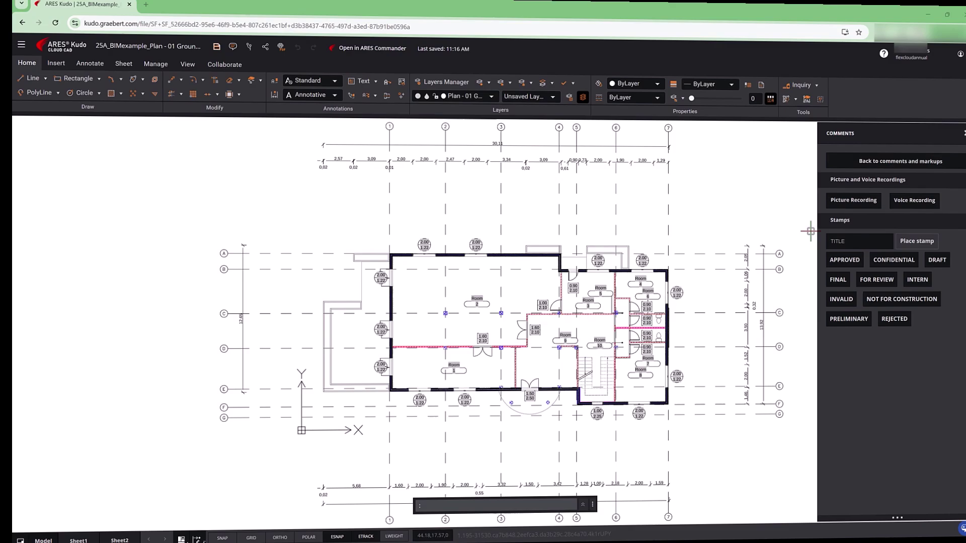
{"action": "left_click", "coordinate": [841, 260]}
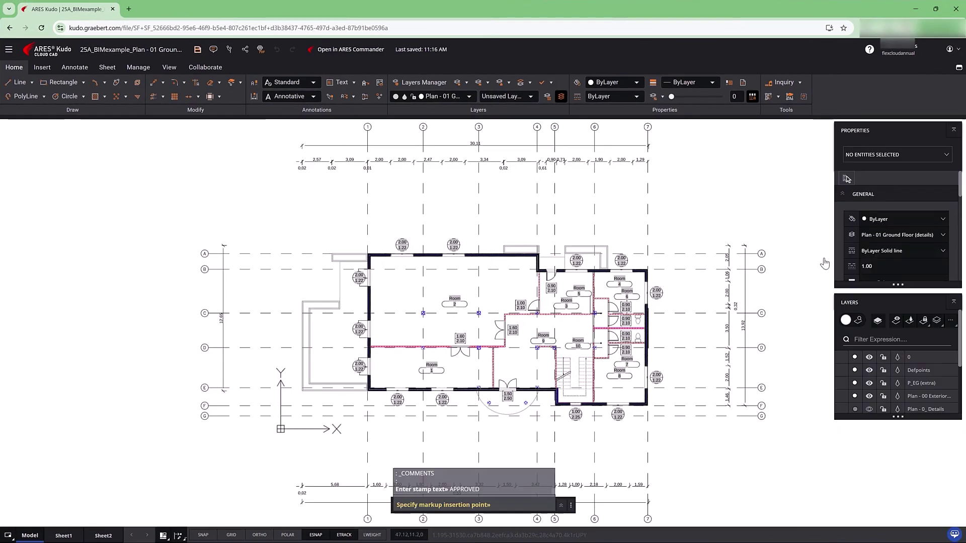